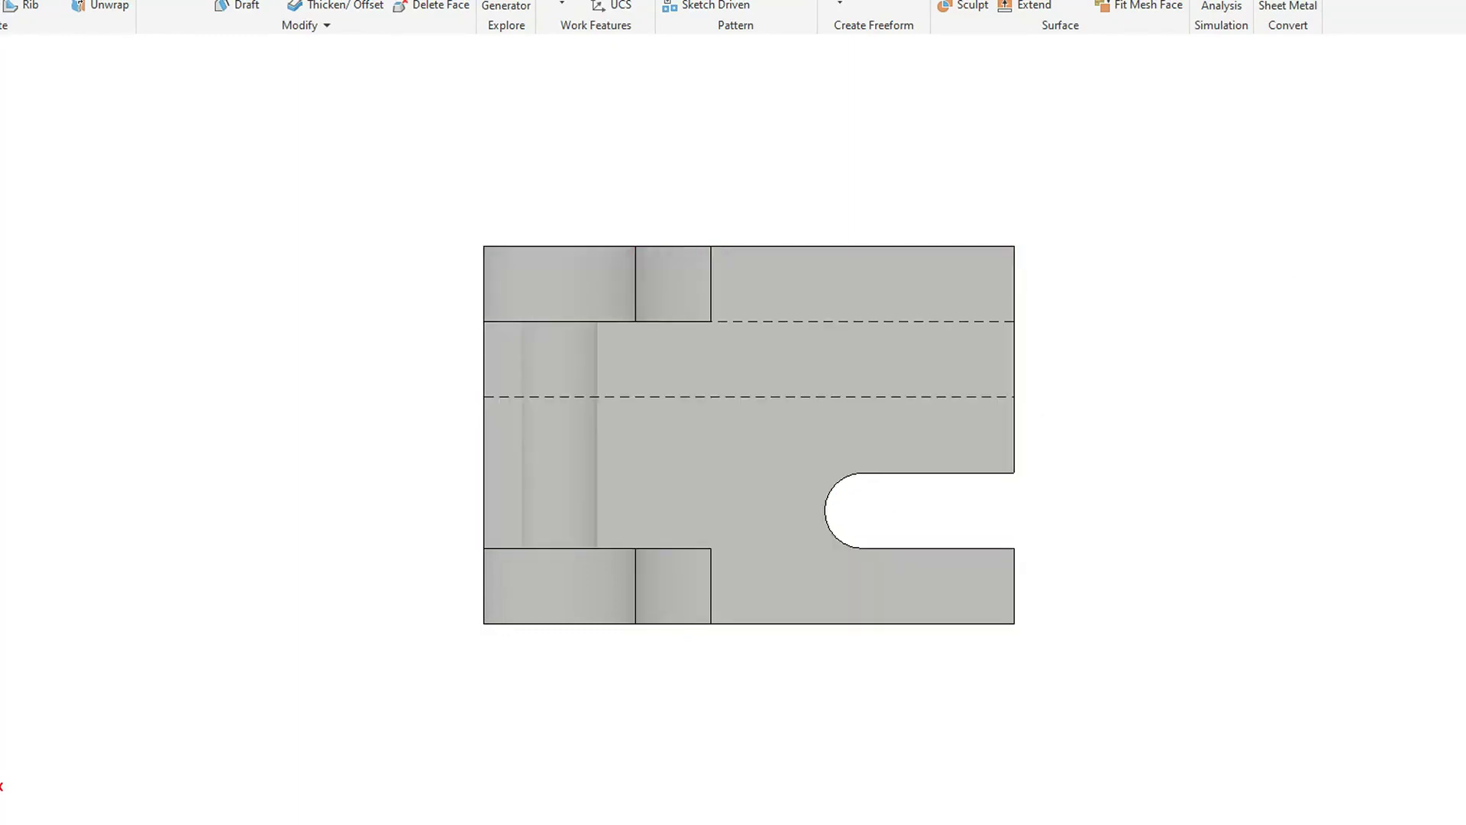
- Compare the front, top and side views of the bracket with two rounded lugs, a cross pin and a slotted base
key(F5)
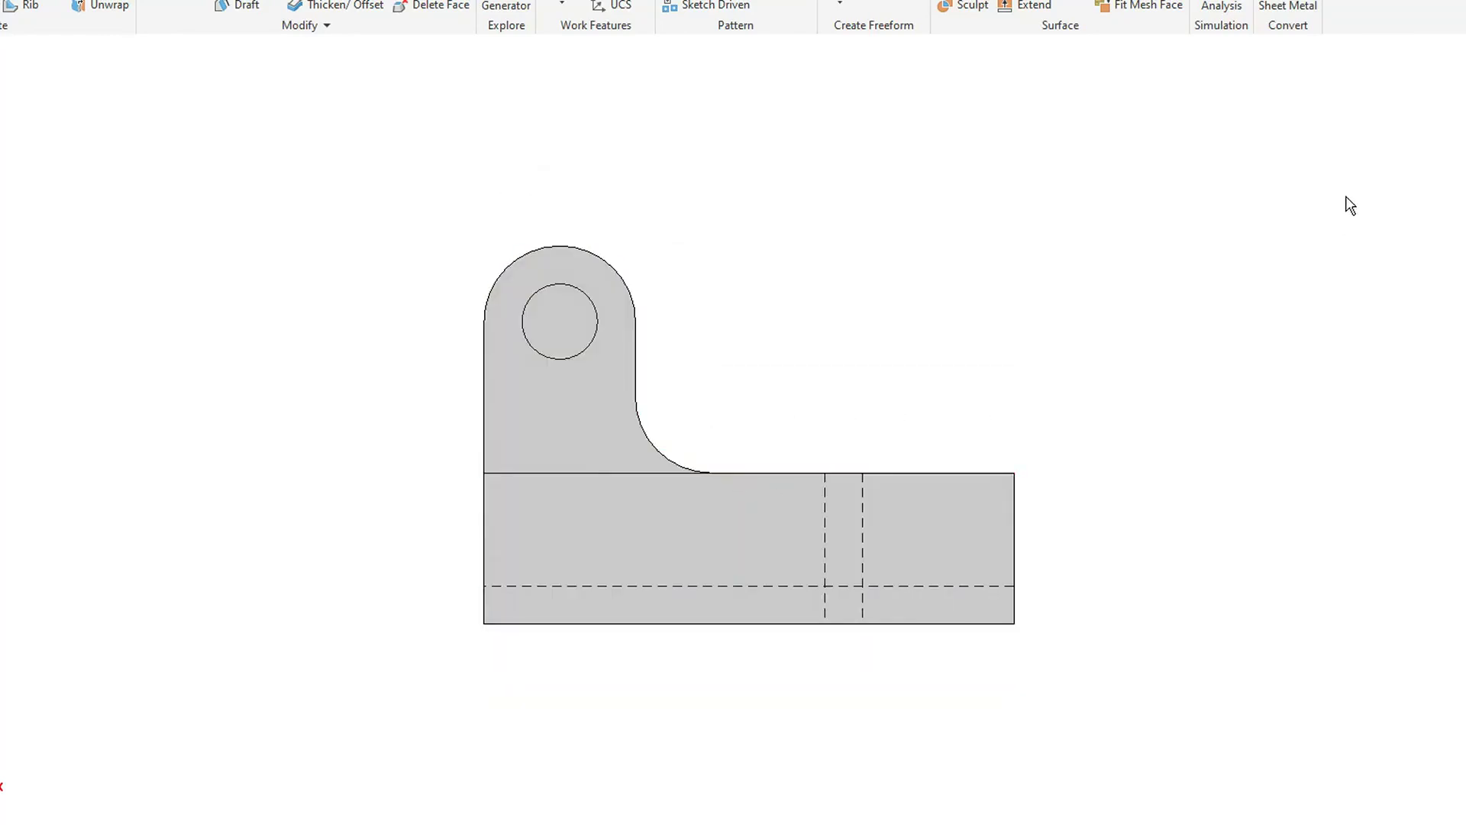
key(F5)
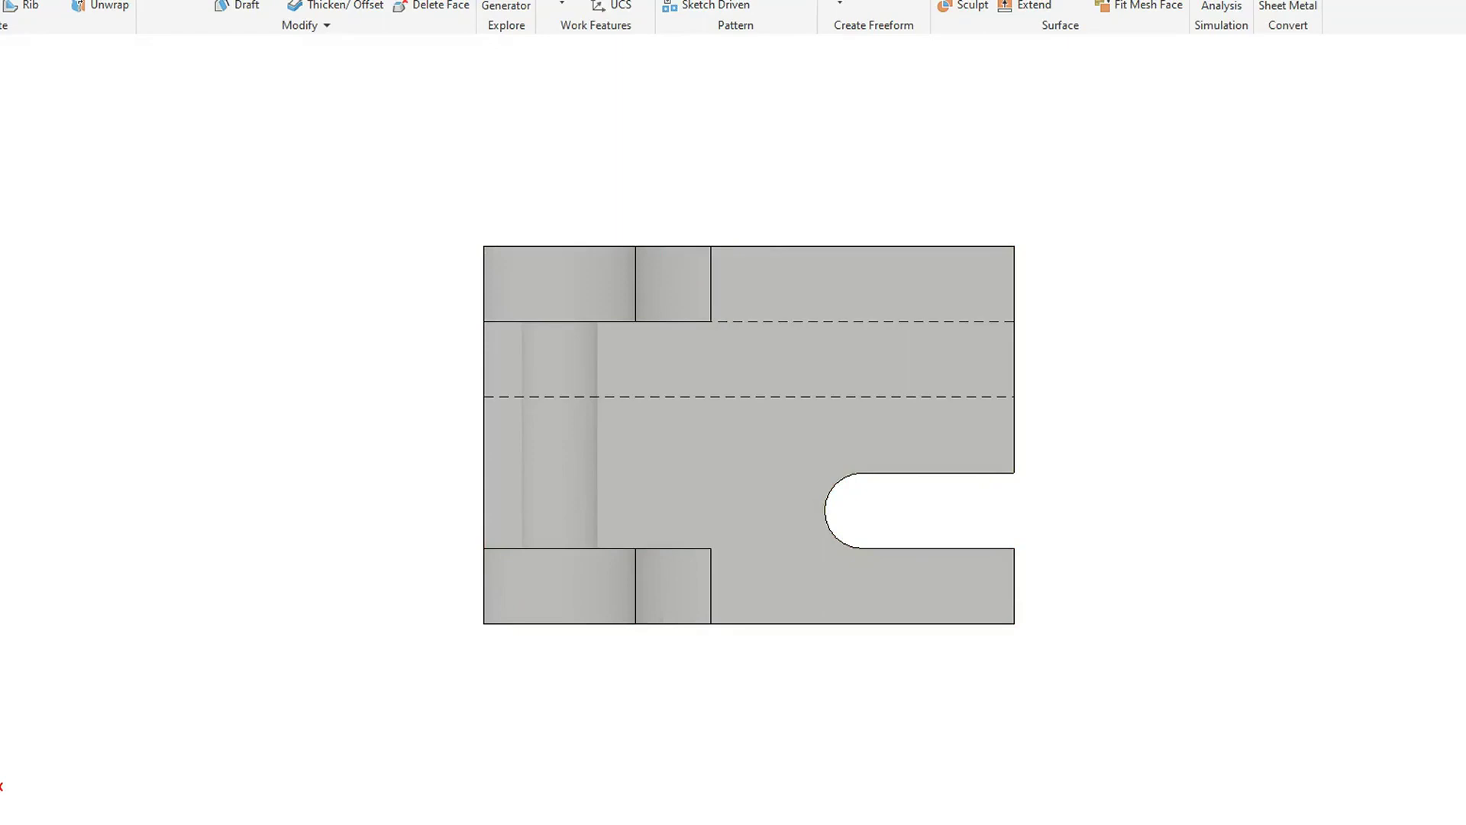
key(F5)
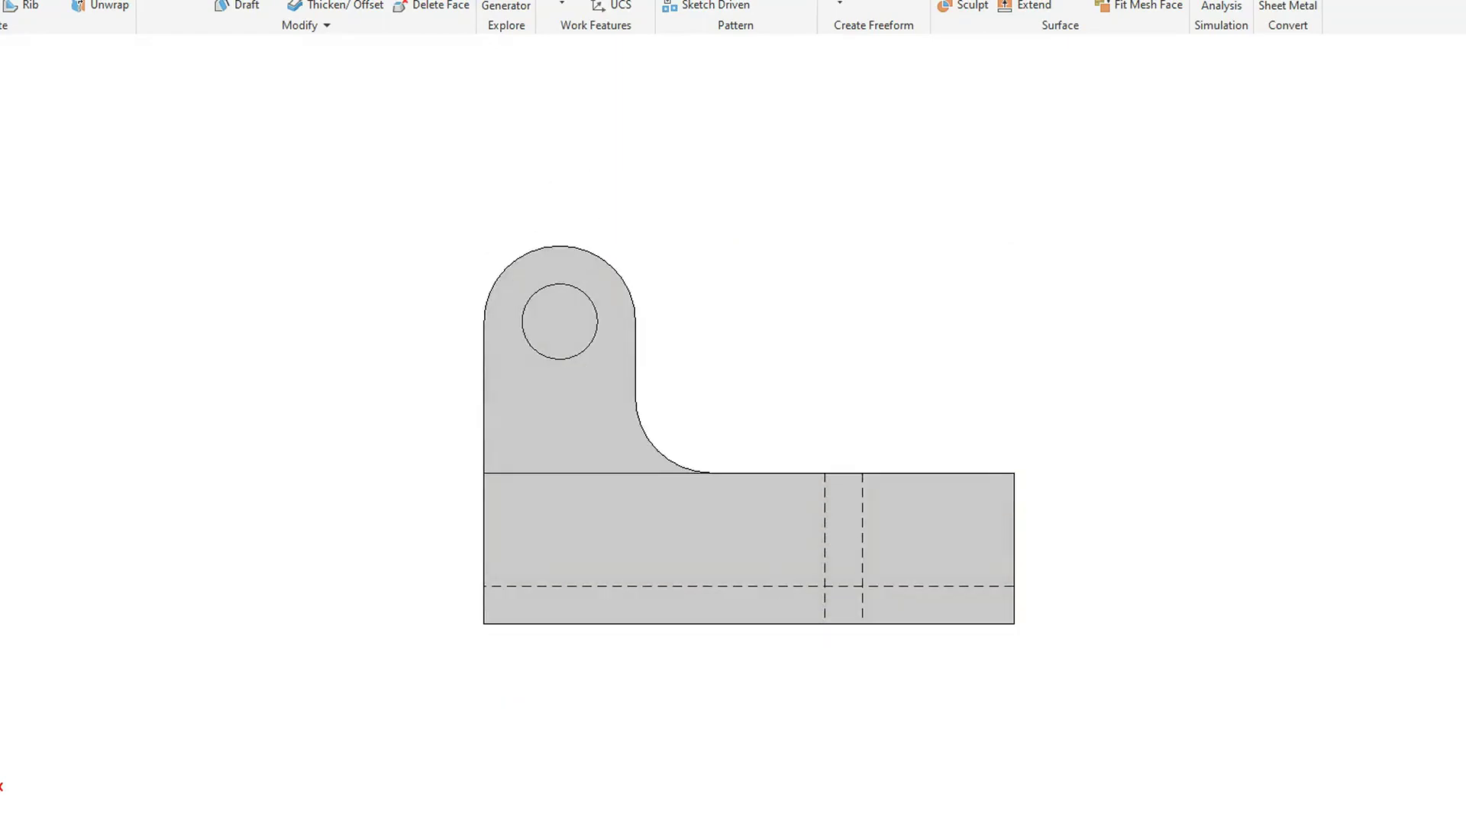
key(F5)
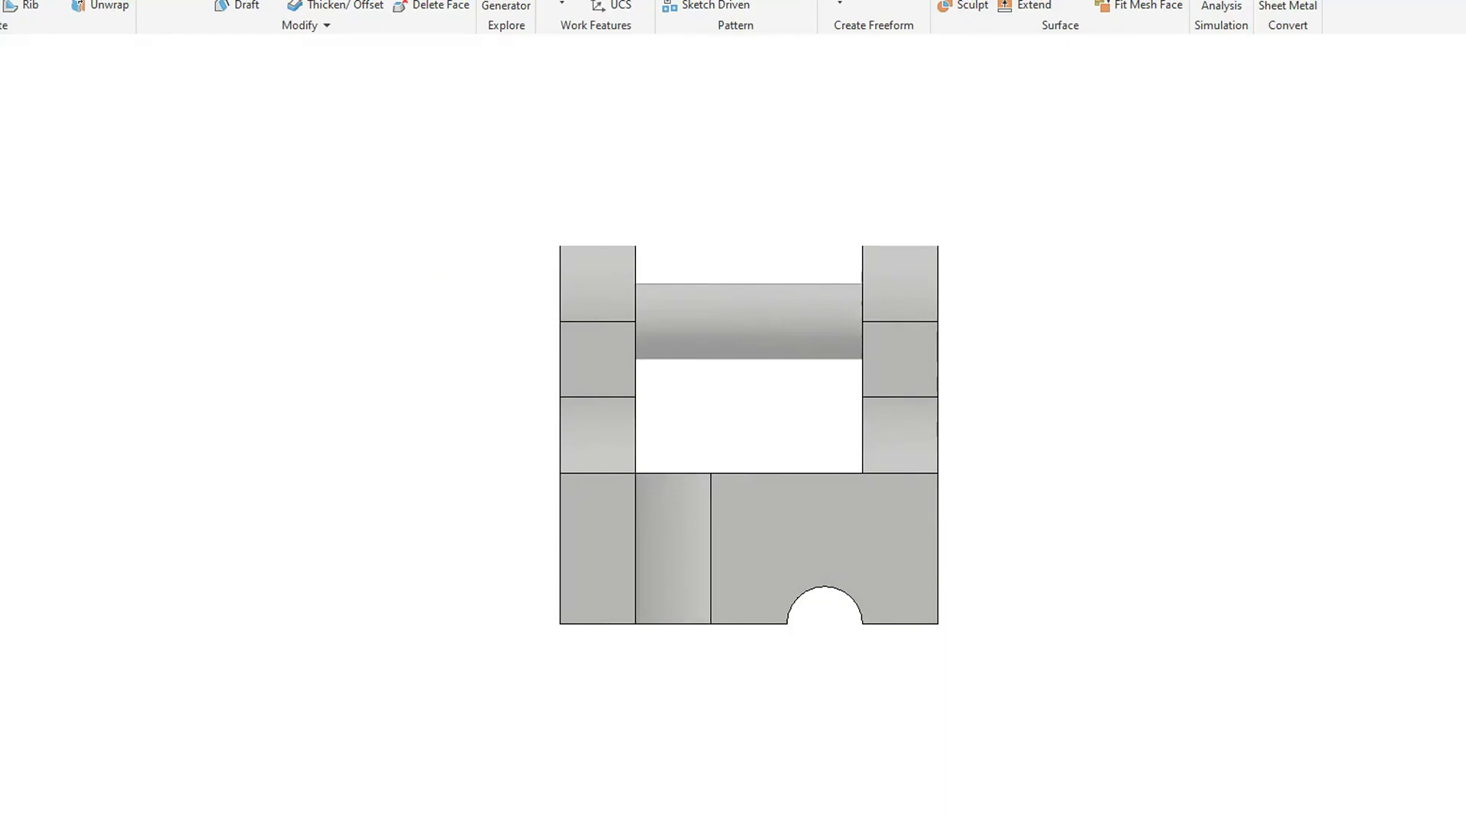
key(F5)
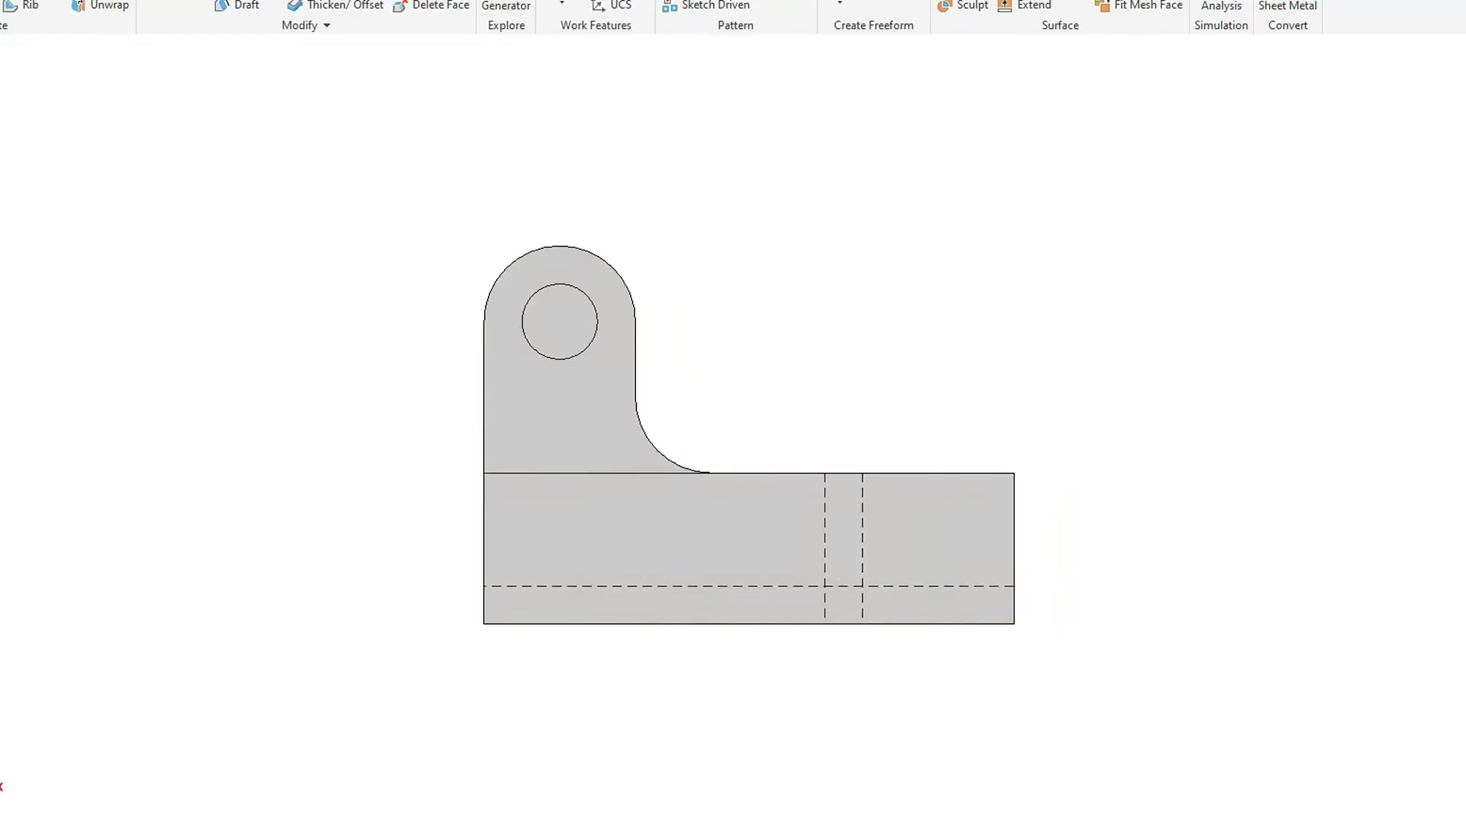
key(F5)
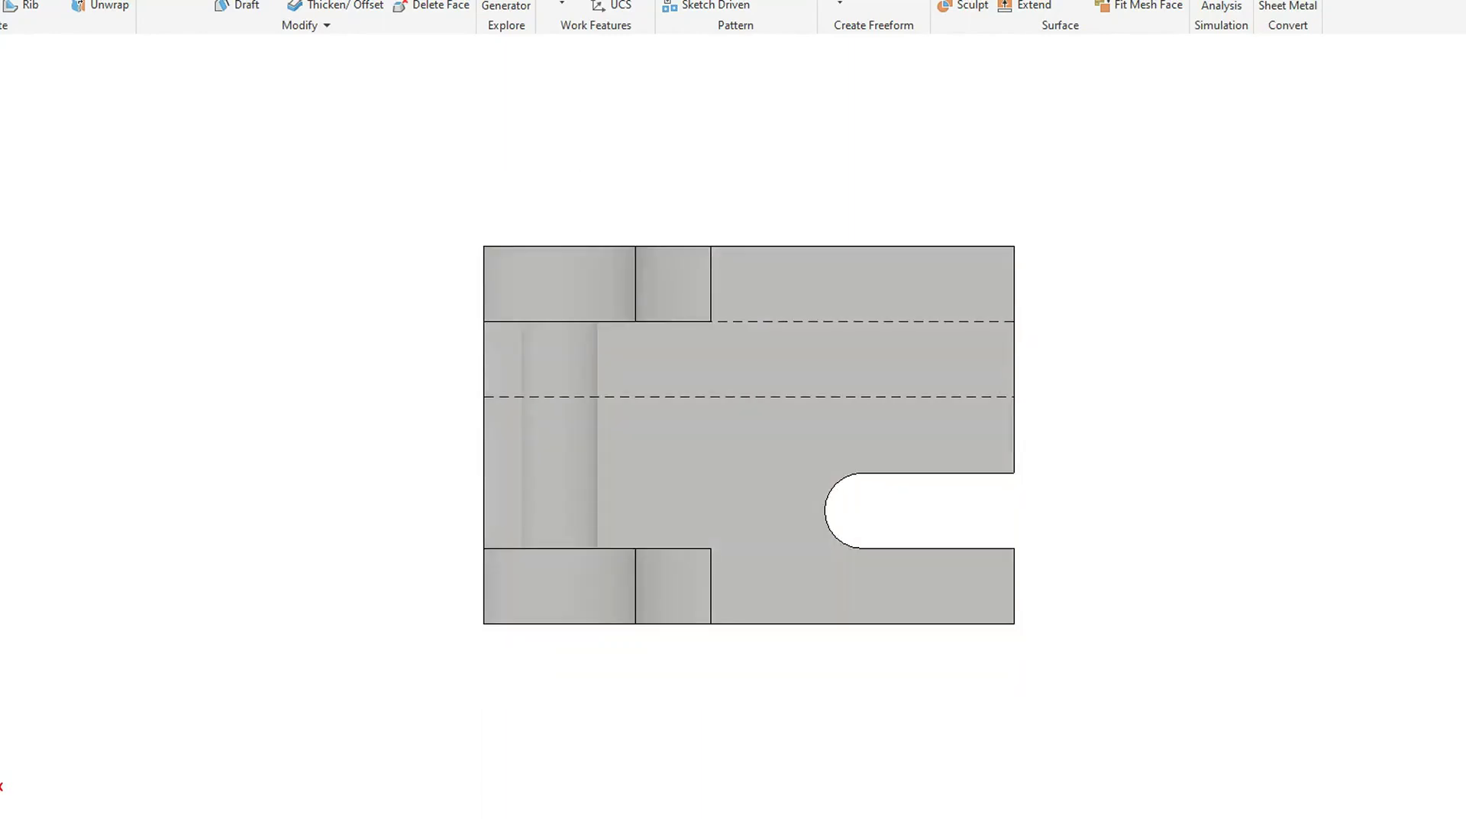
key(F5)
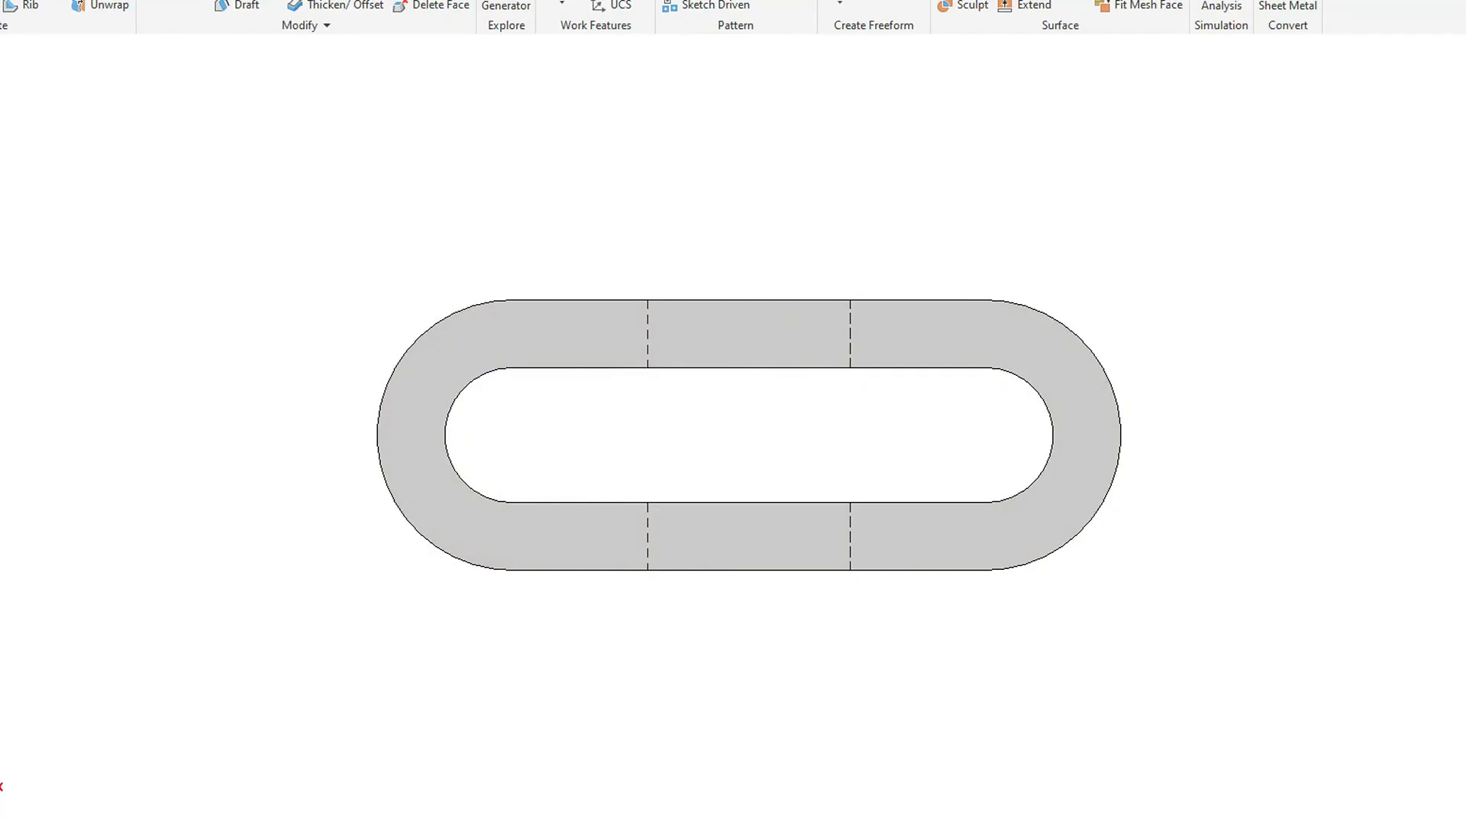
- Examine the notched oval link in its front, top, side and isometric views, including the isometric view from the notched side
key(F6)
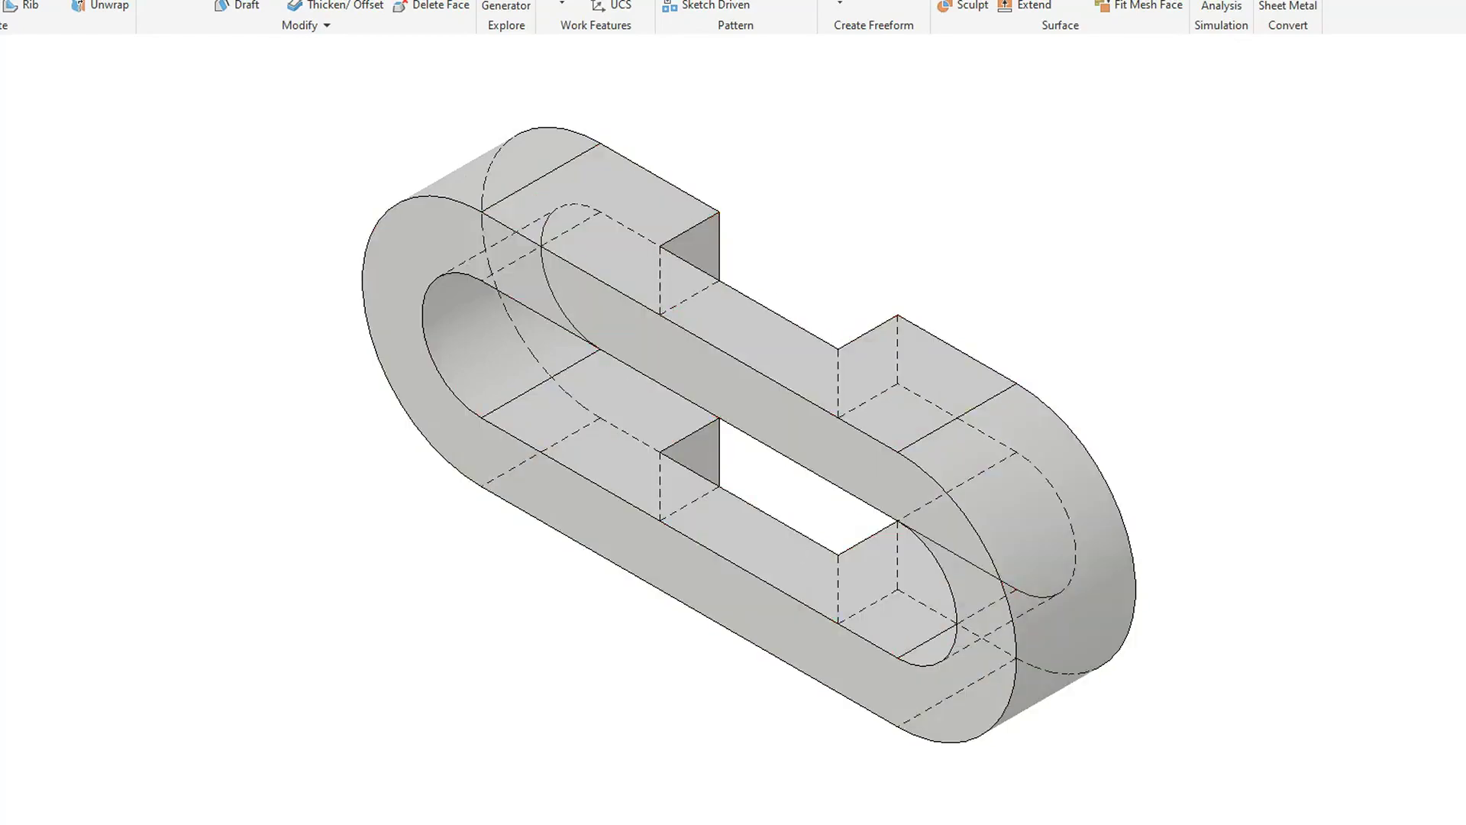
key(F5)
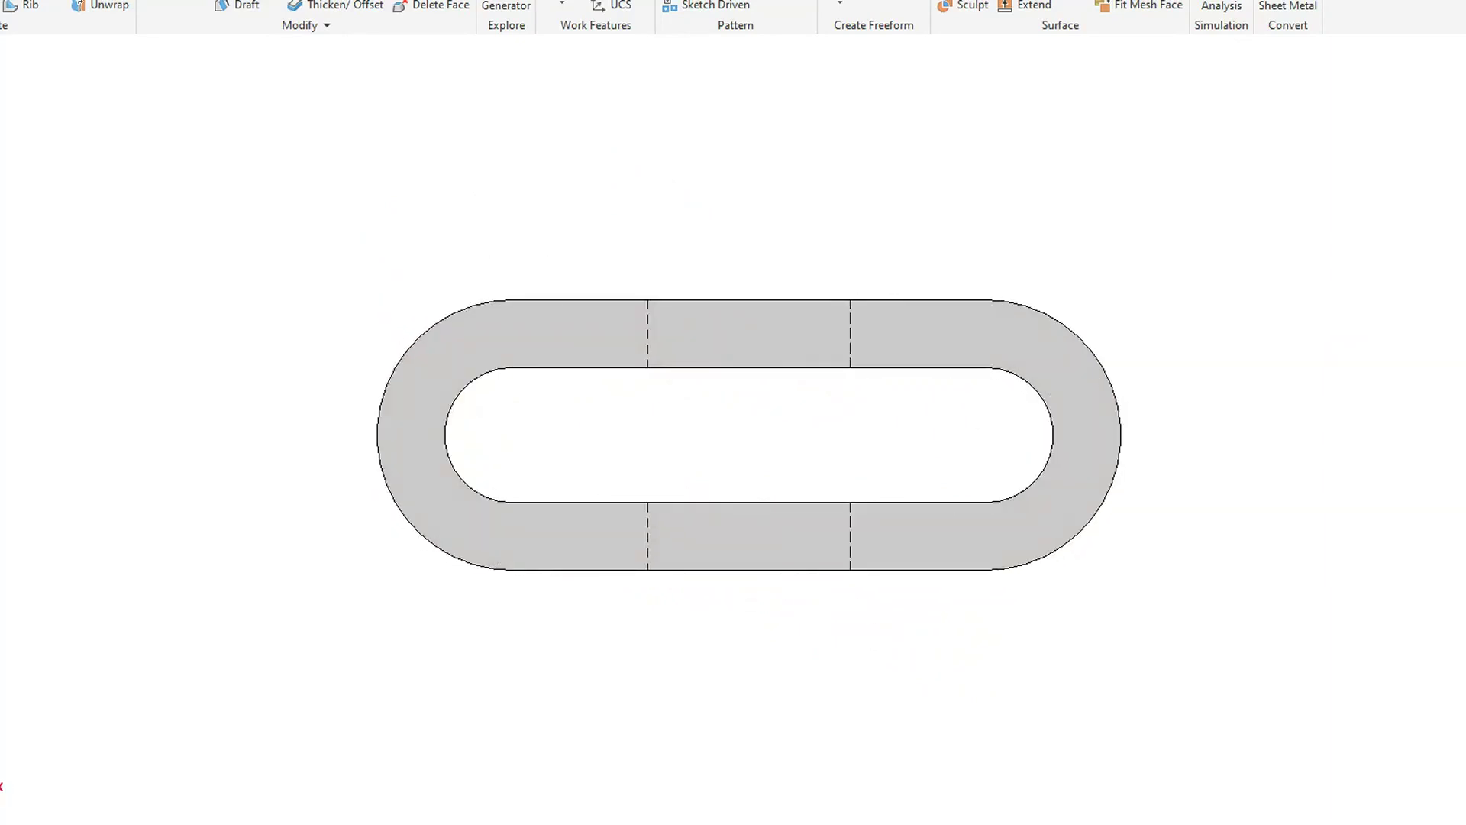
key(F5)
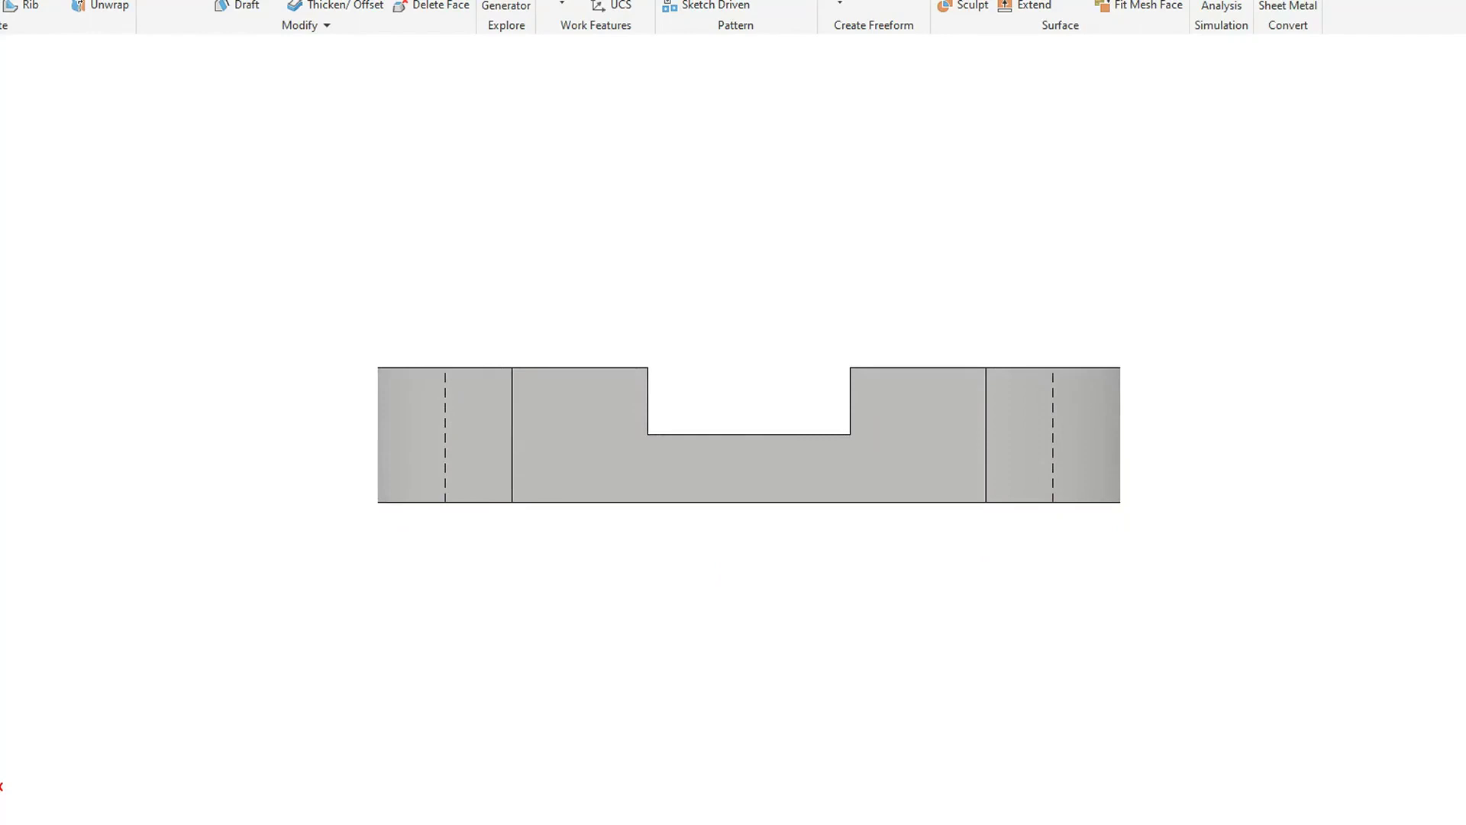
key(F5)
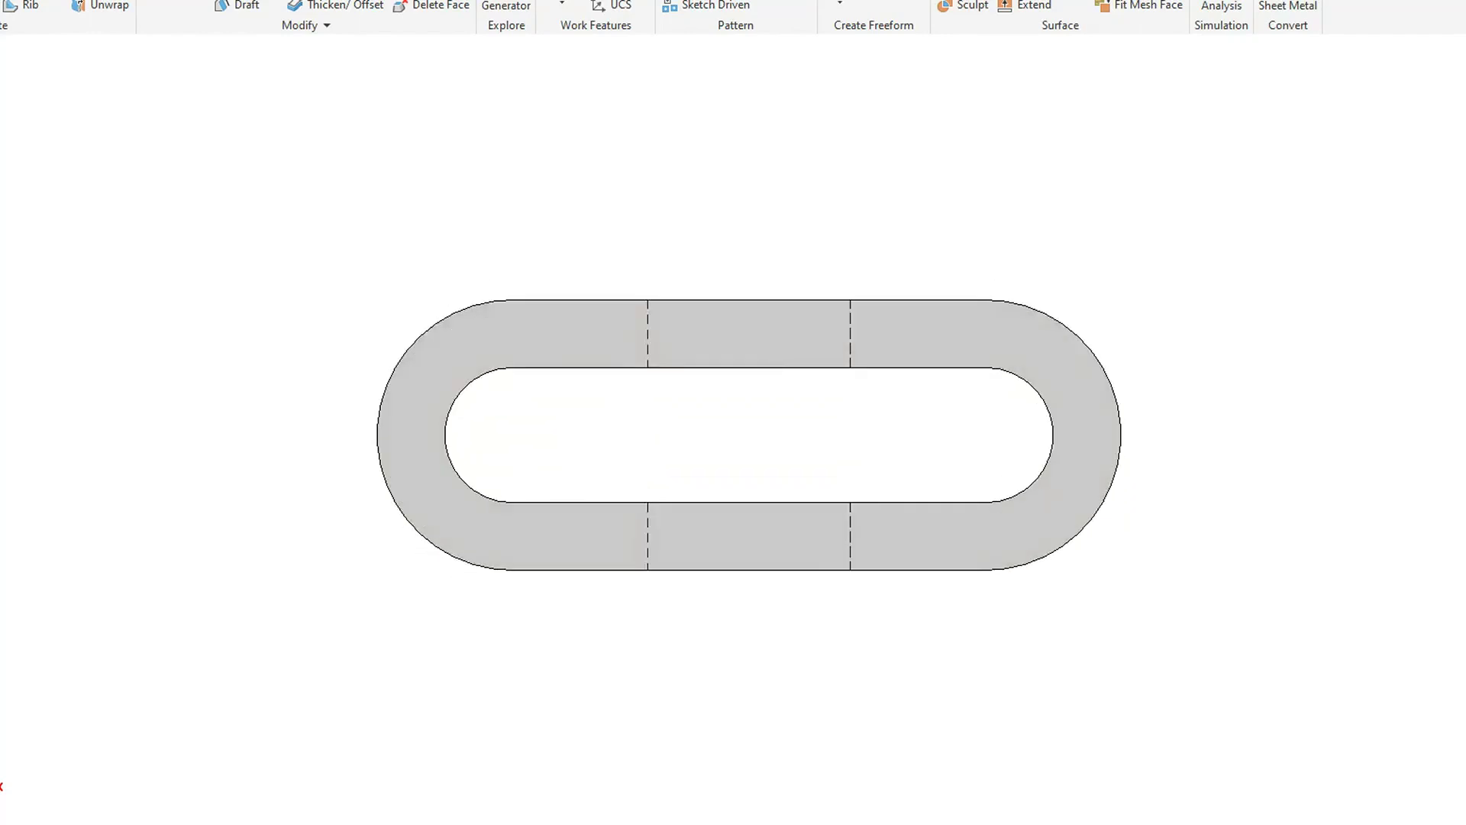
key(F5)
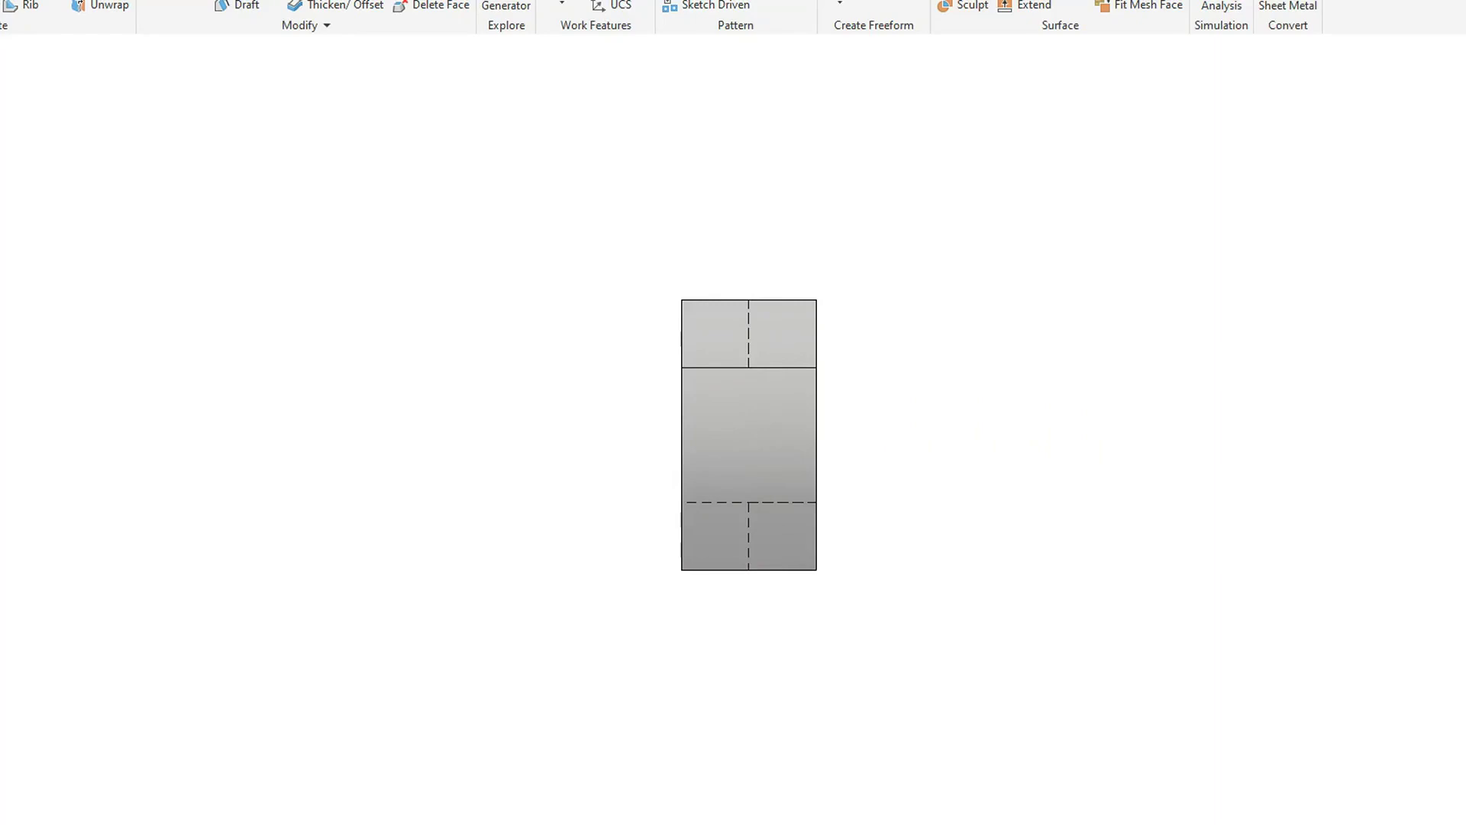
key(F5)
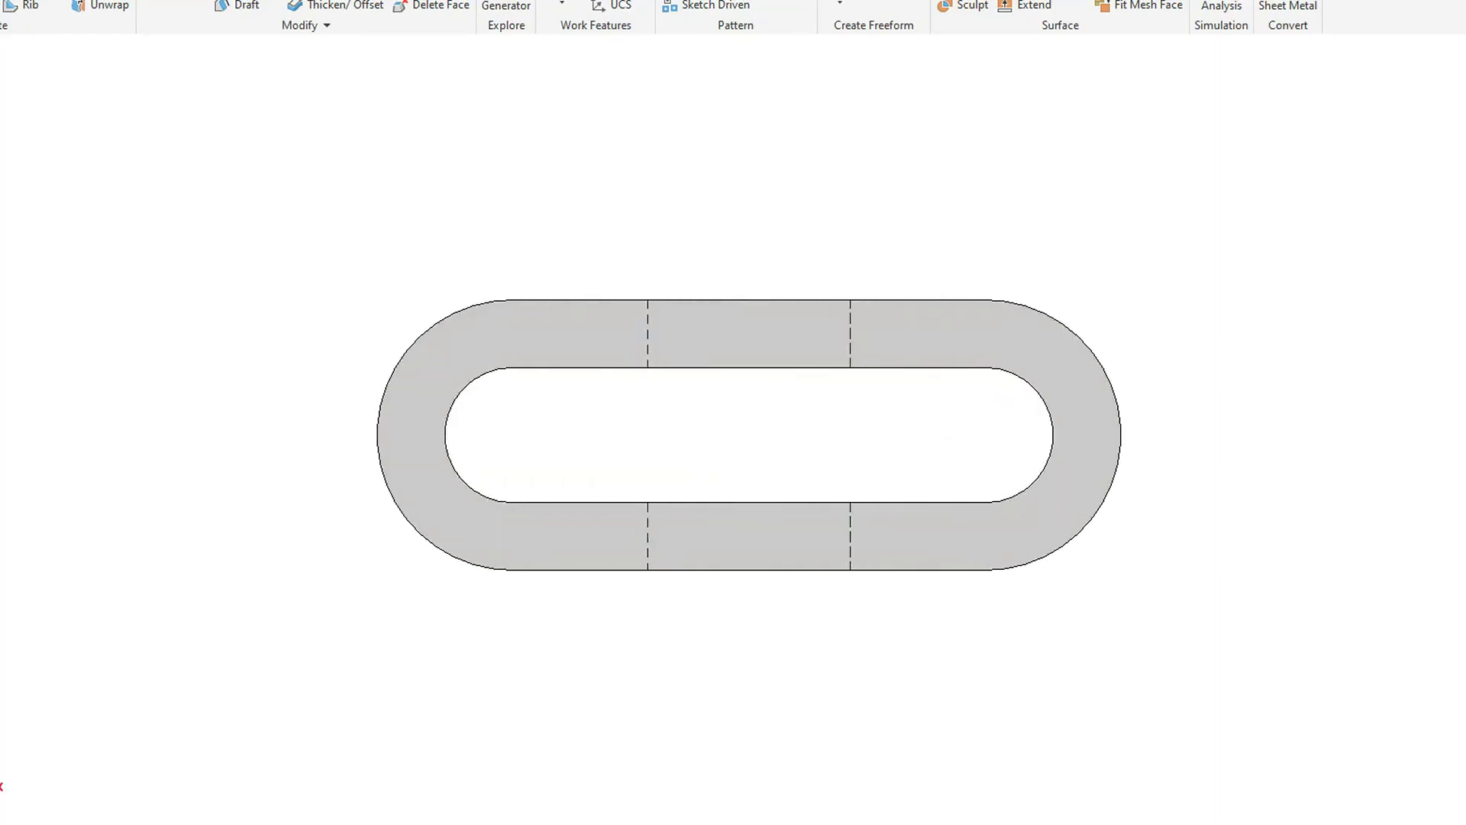
key(F5)
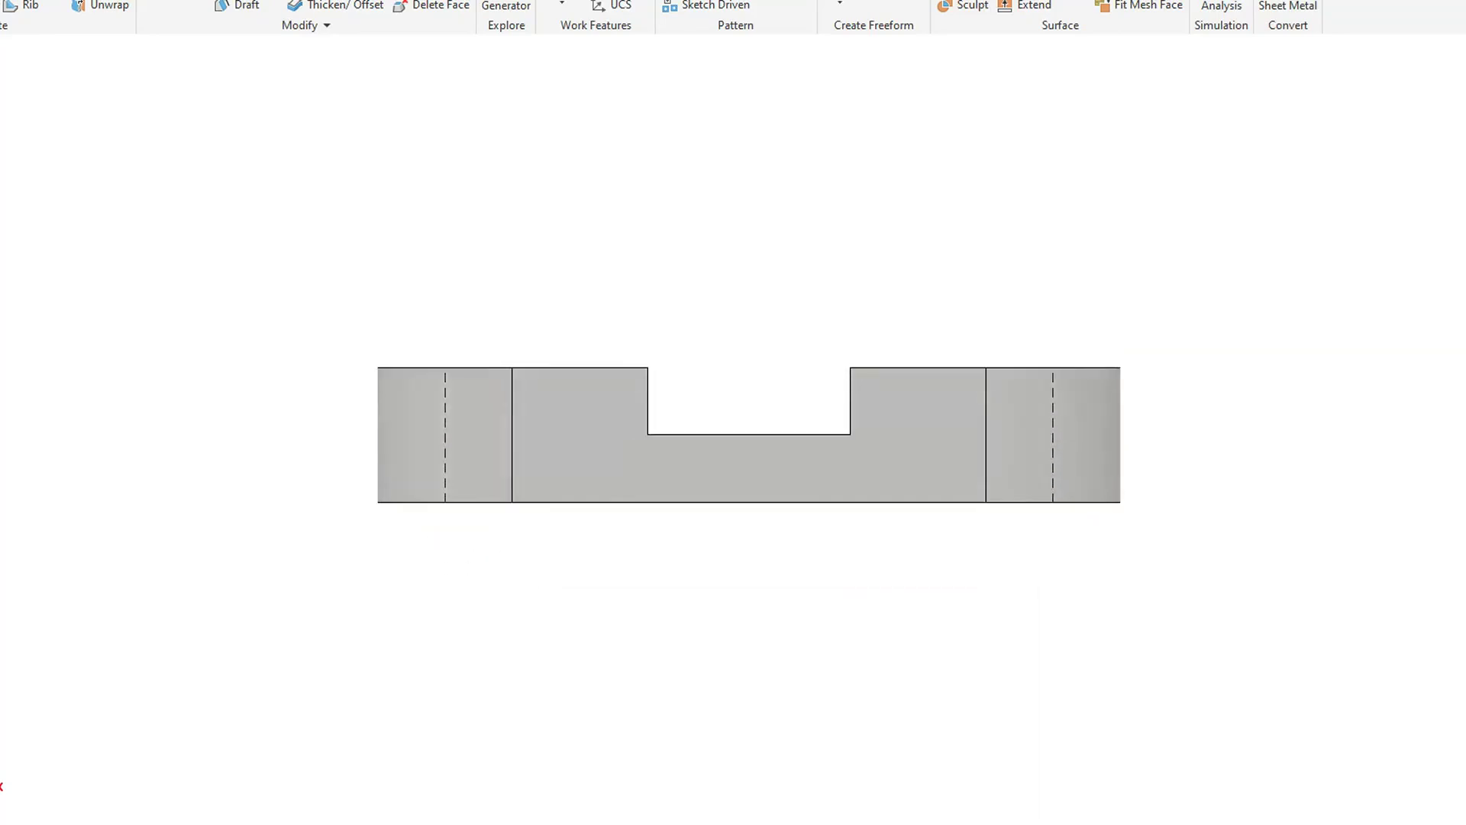
key(F5)
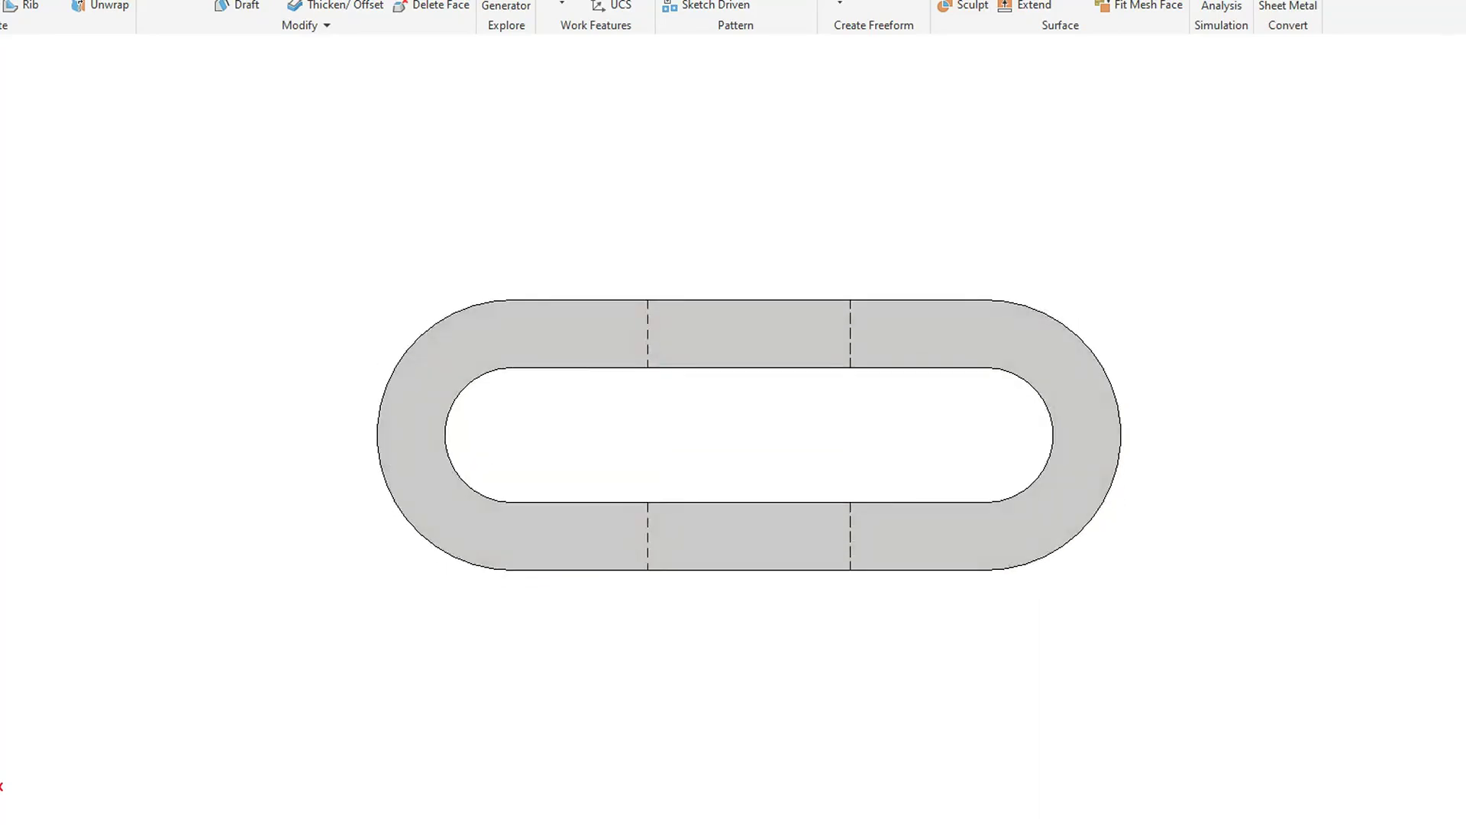
key(F5)
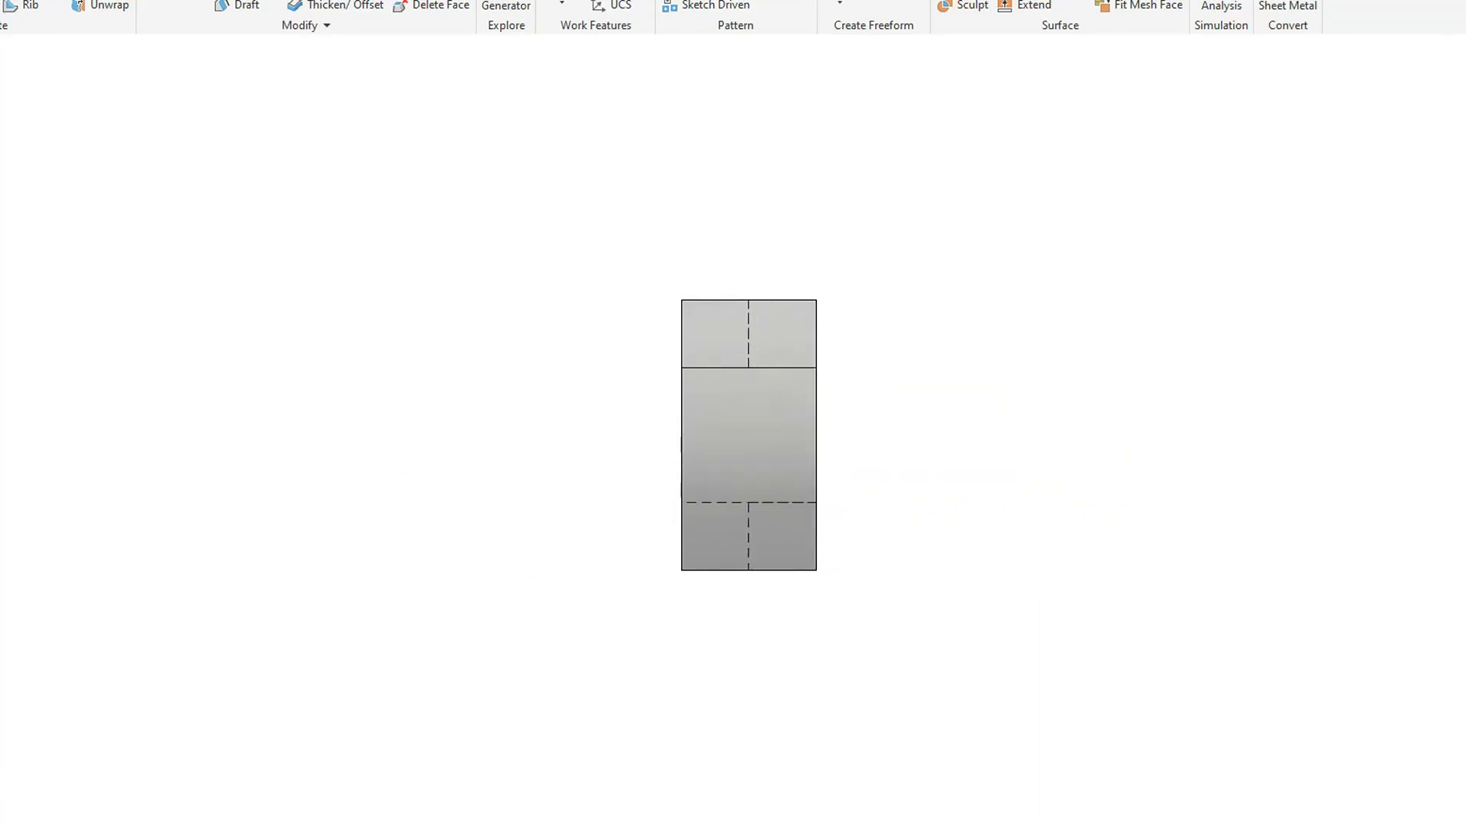
key(F6)
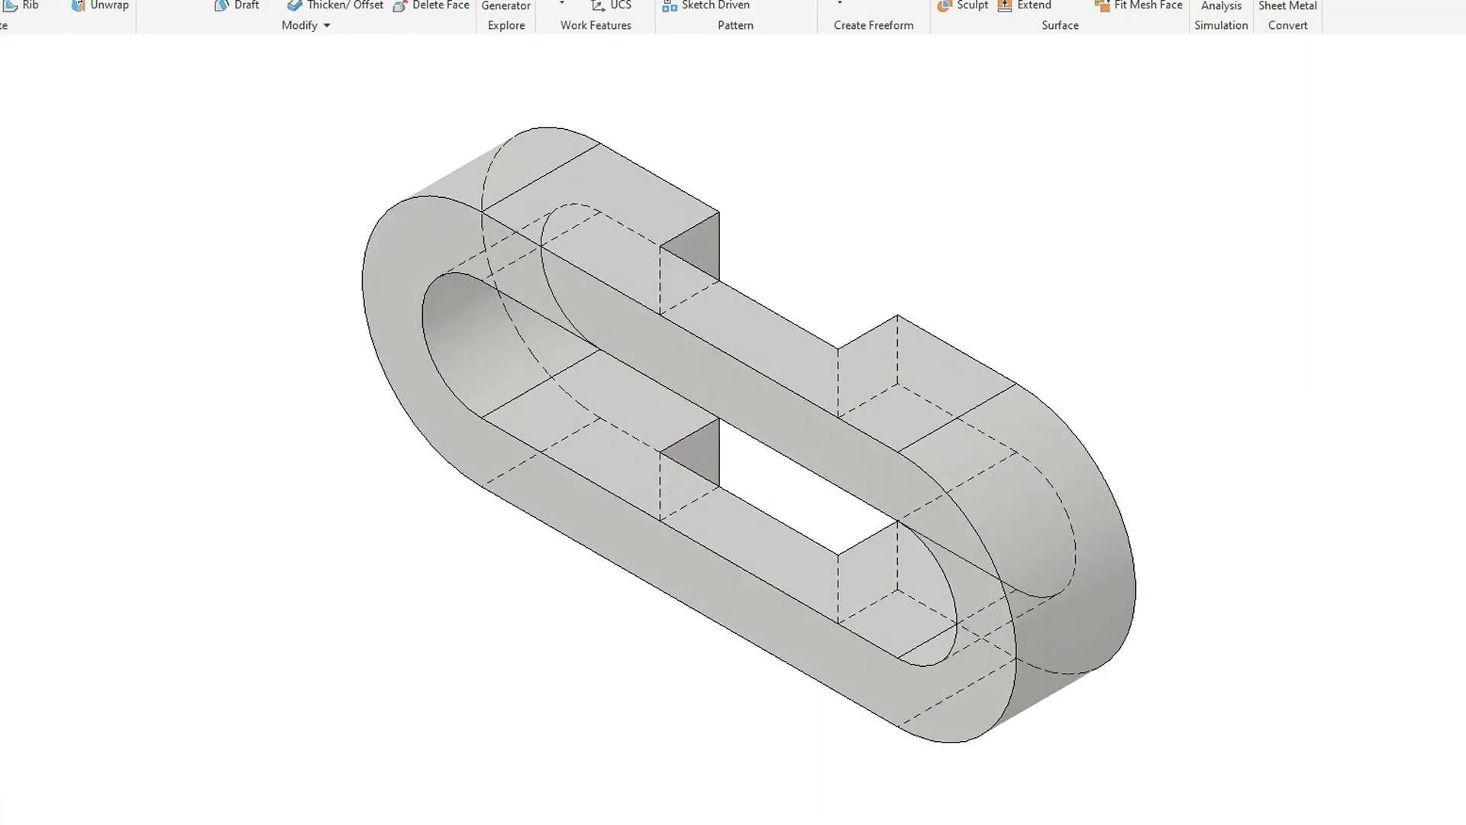
key(F6)
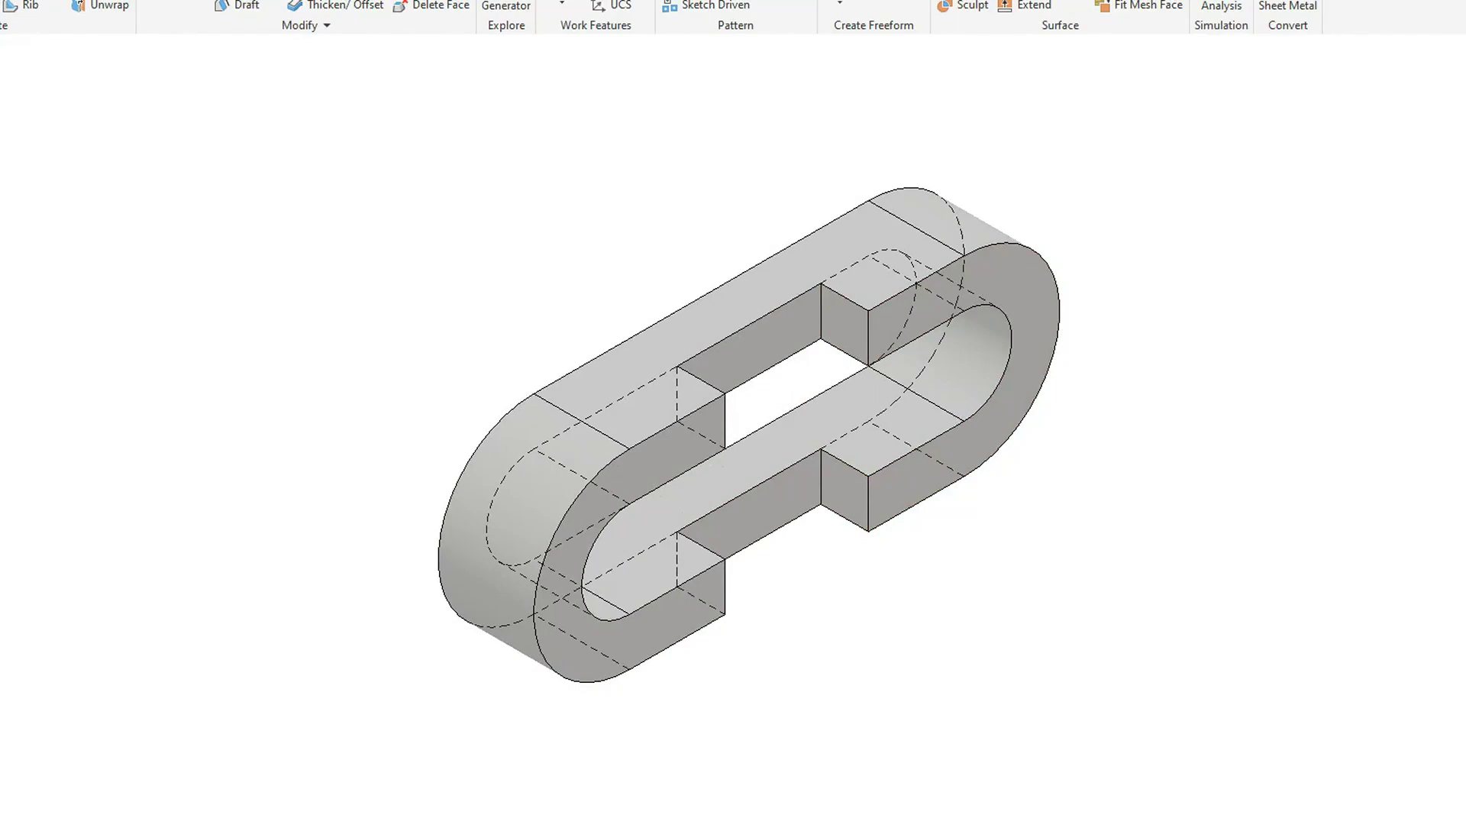
key(F5)
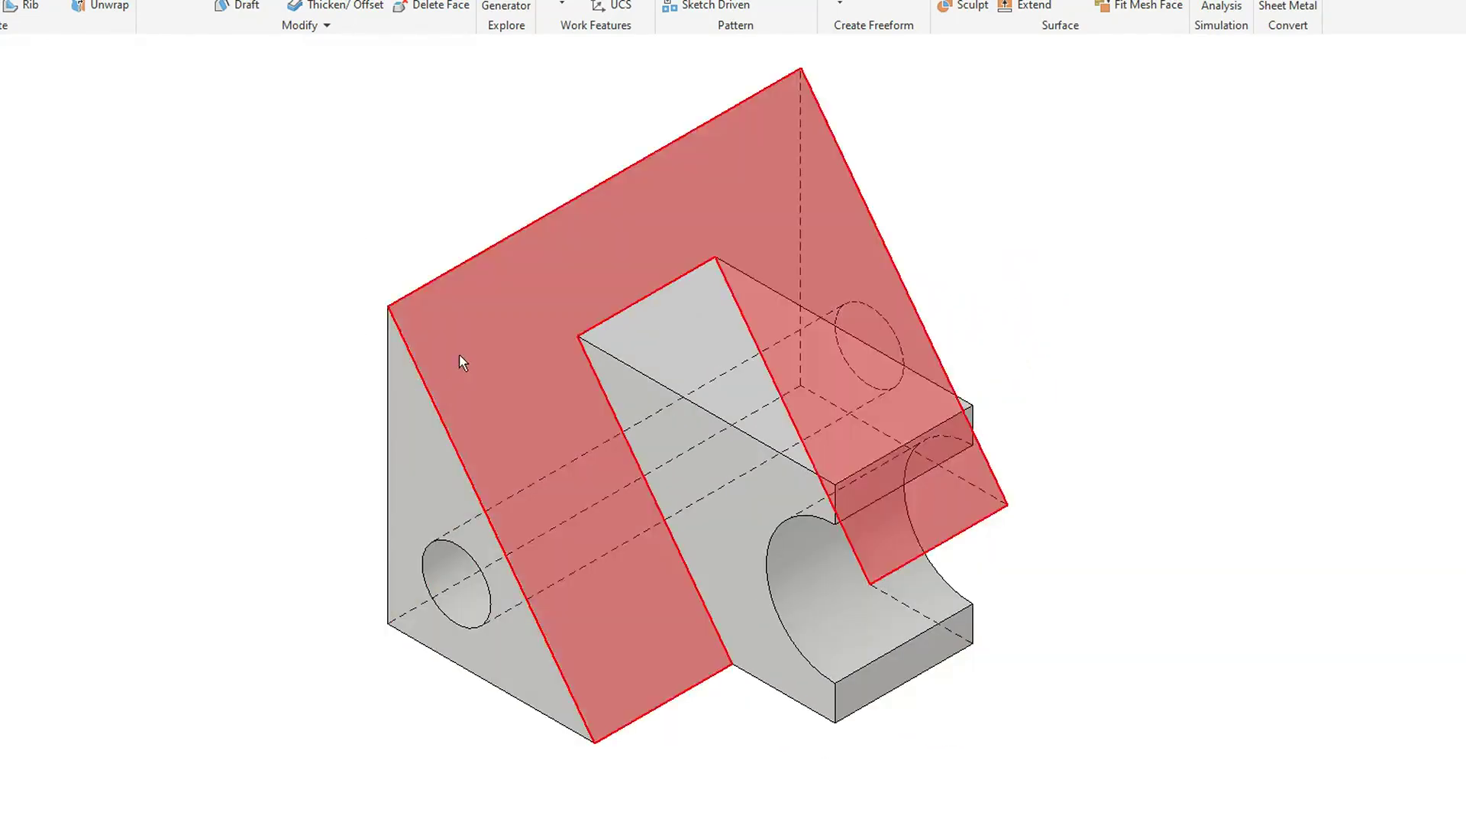
- Compare the front, top, side and isometric views of the wedge-shaped block with the through hole and semicircular cut-out
key(F5)
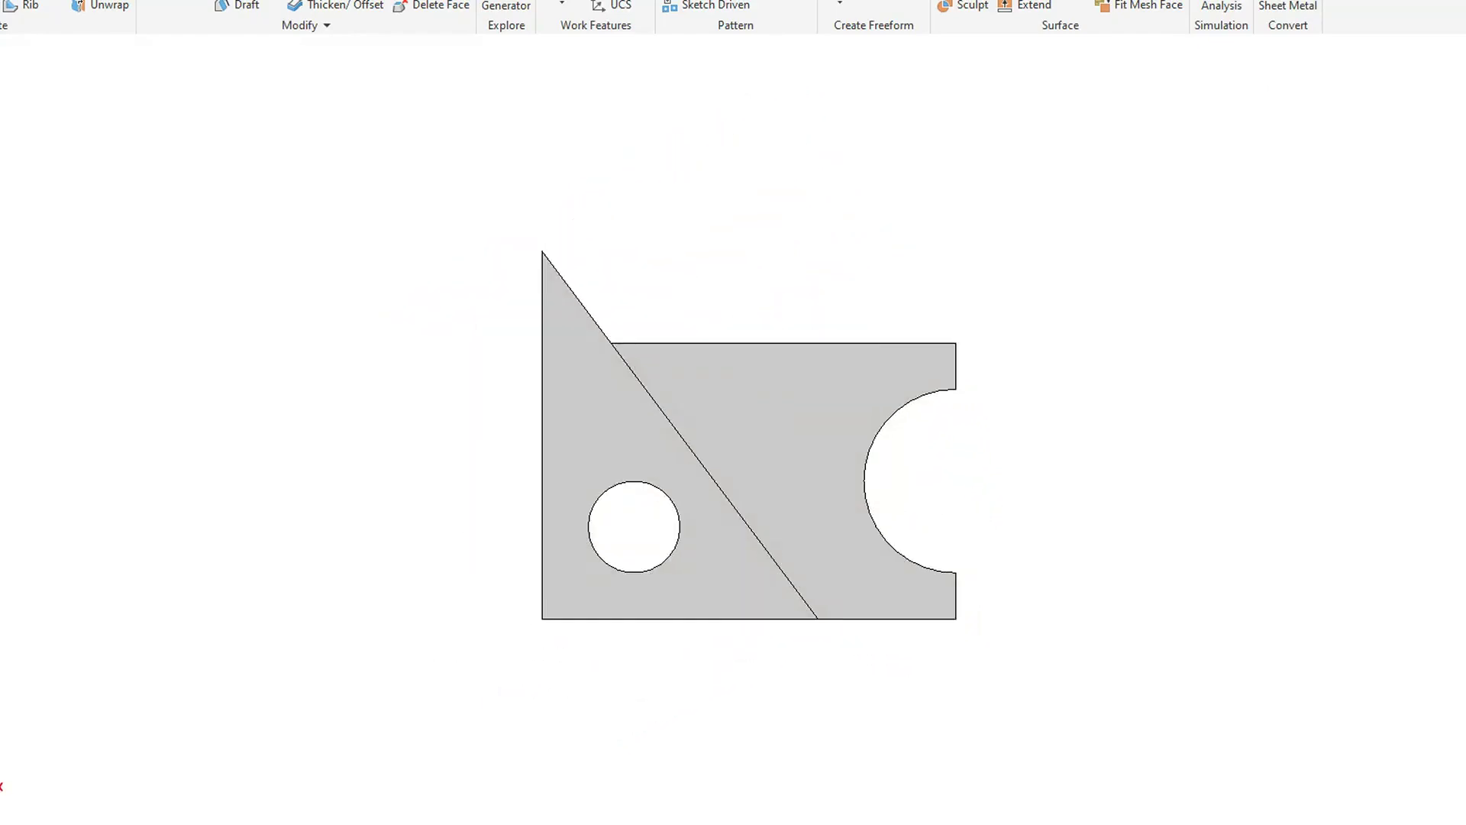
key(F5)
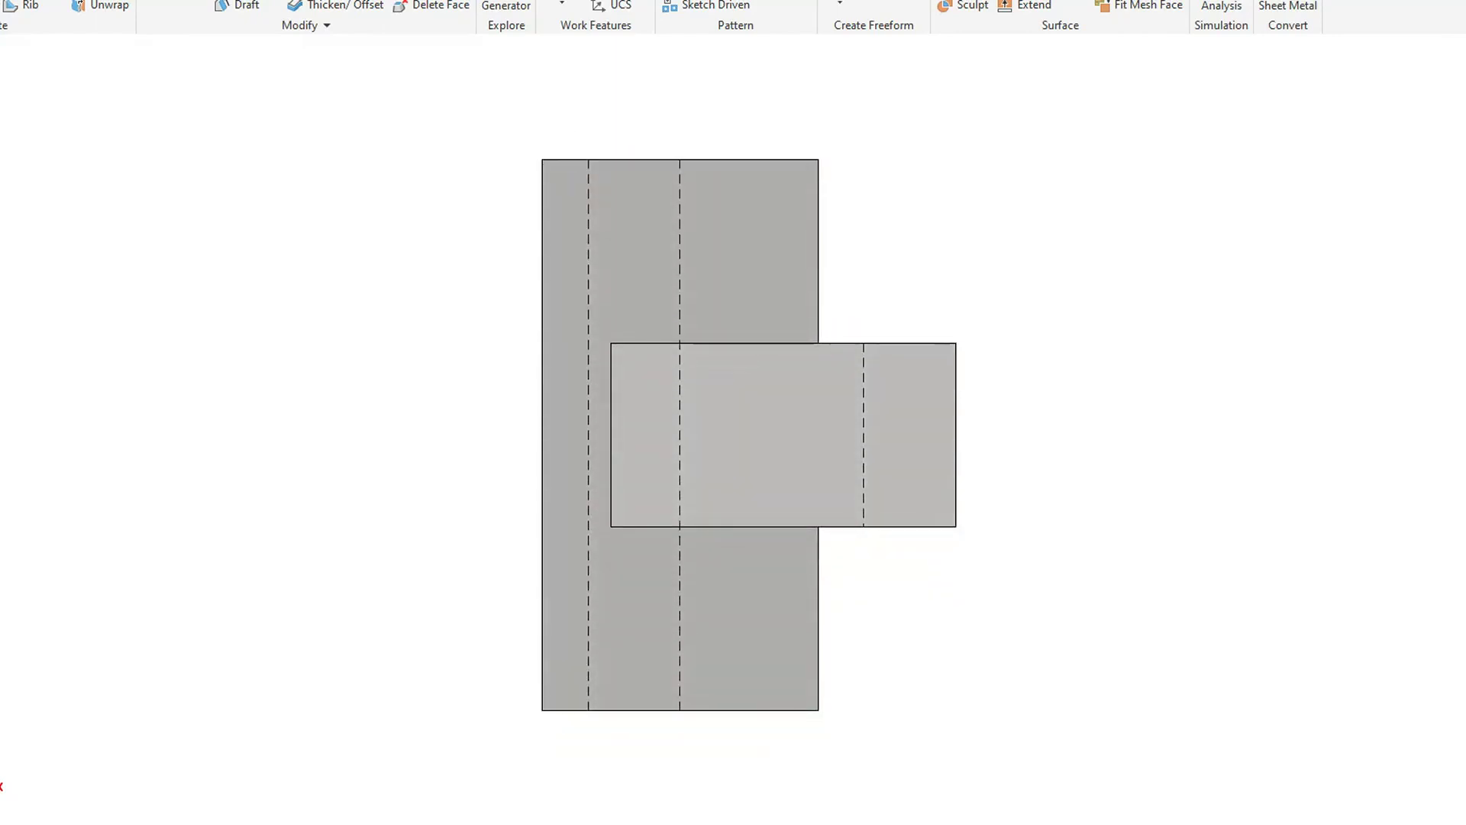
key(F5)
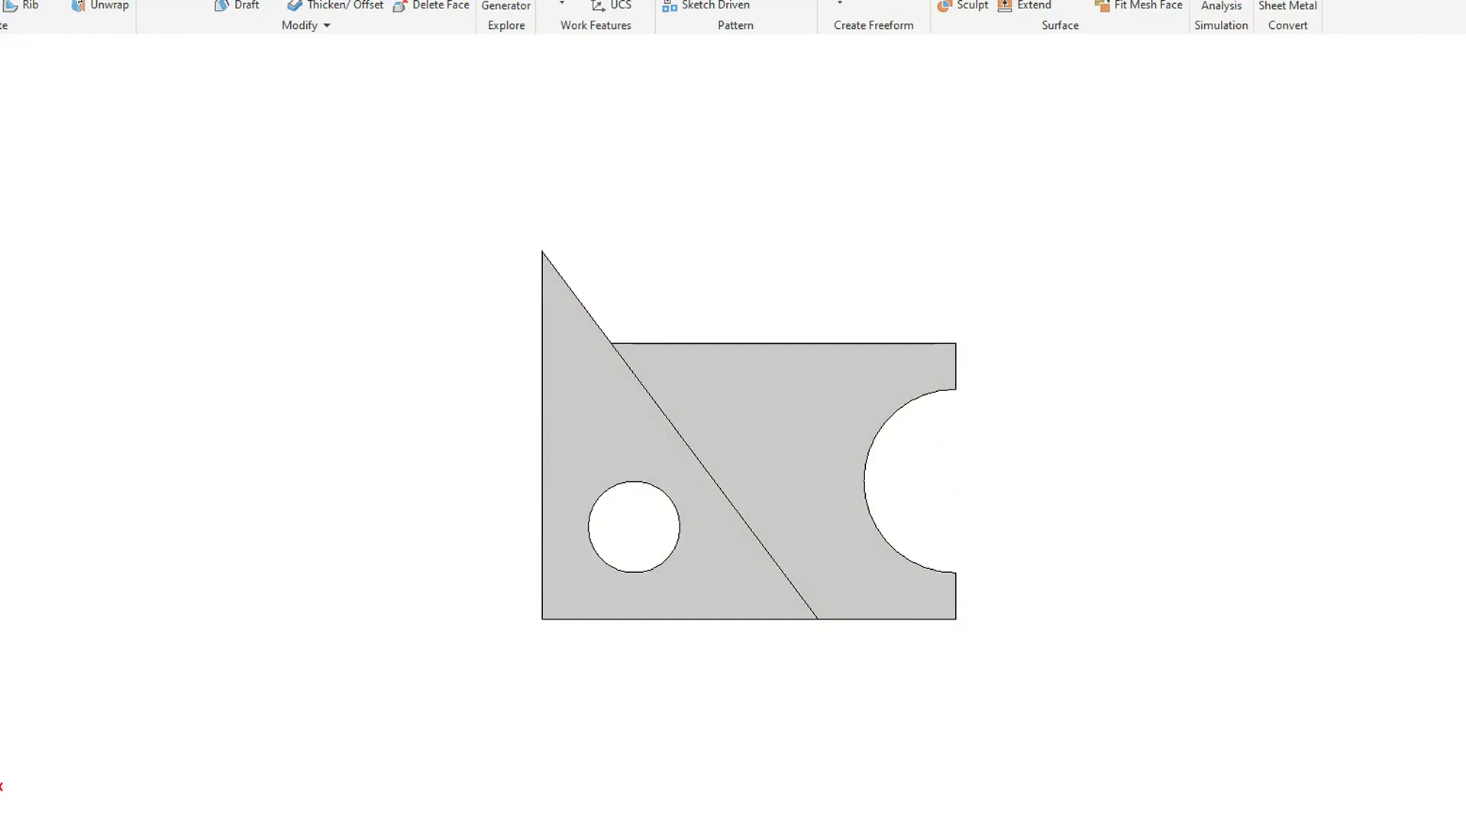
key(F5)
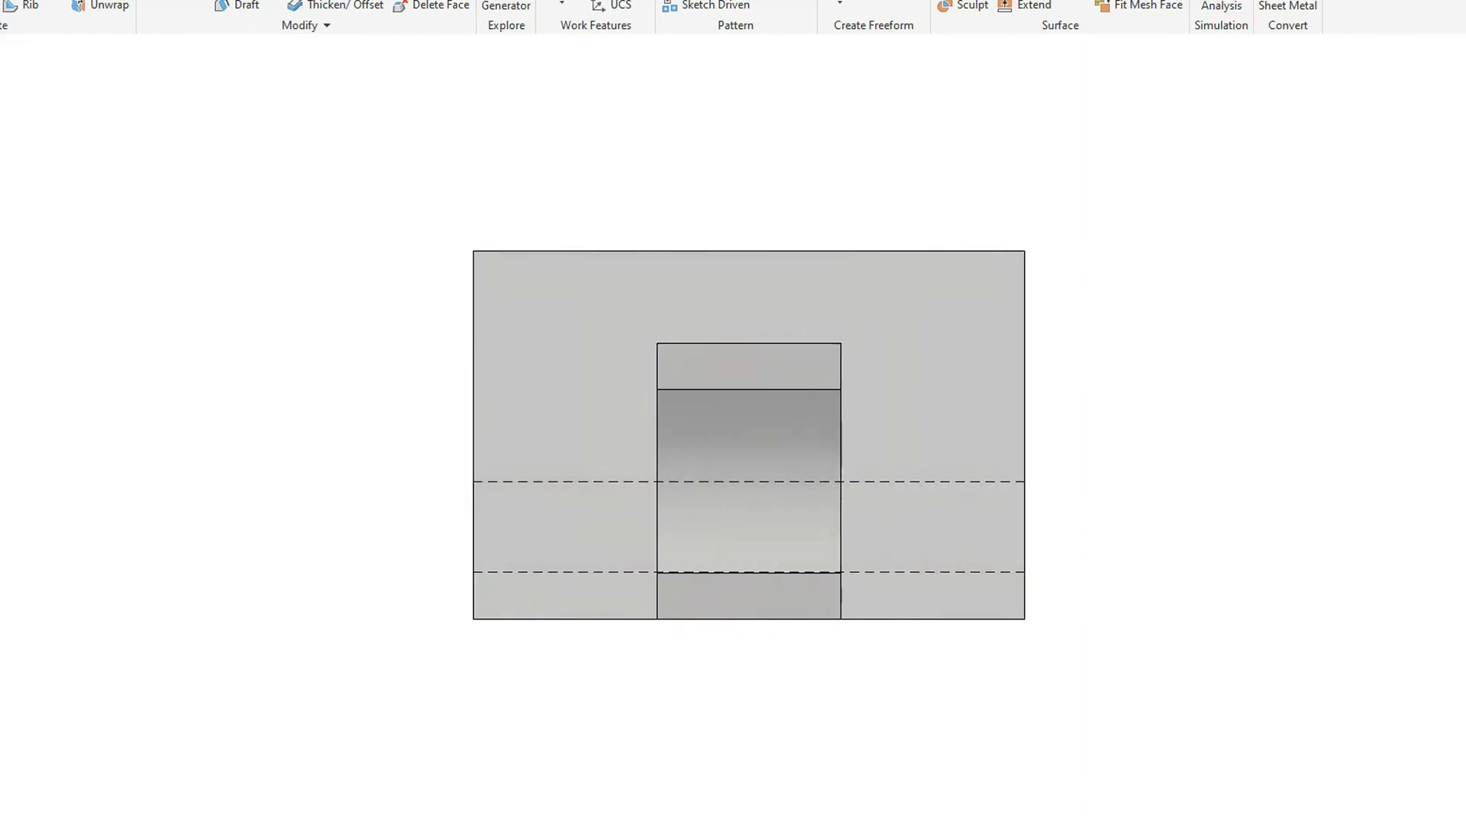
key(F5)
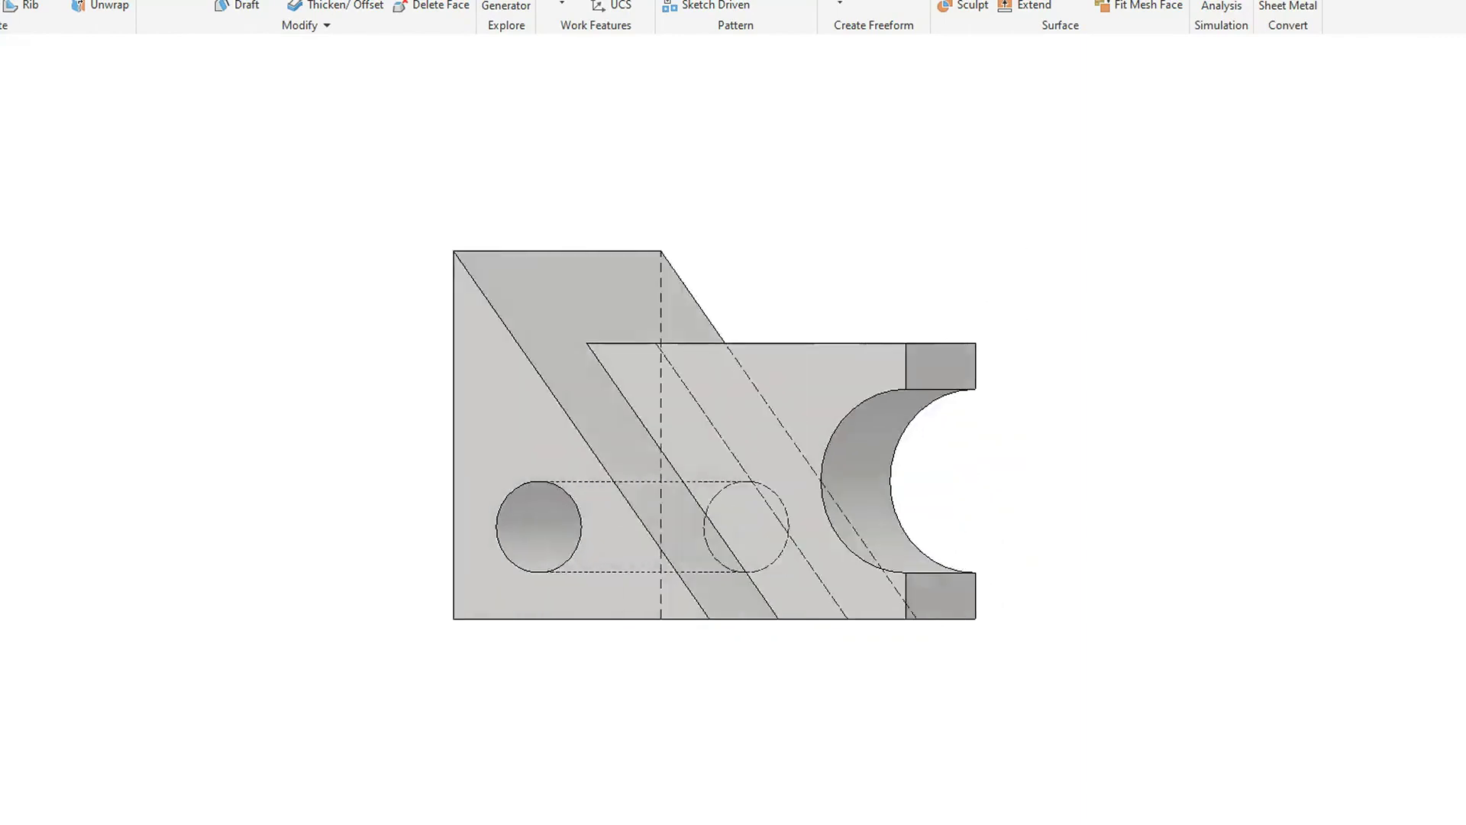
key(F5)
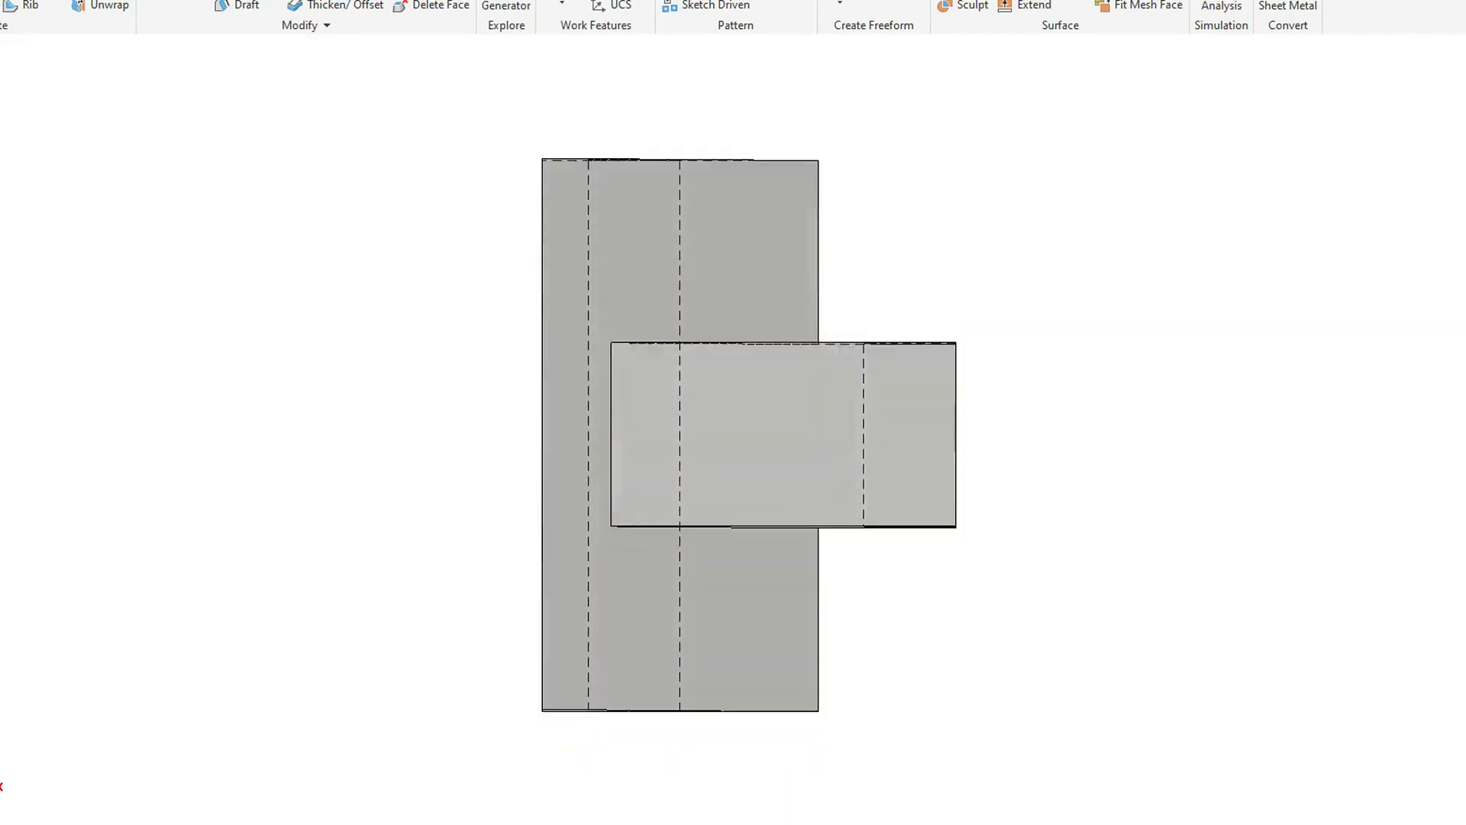
key(F5)
key(F5)
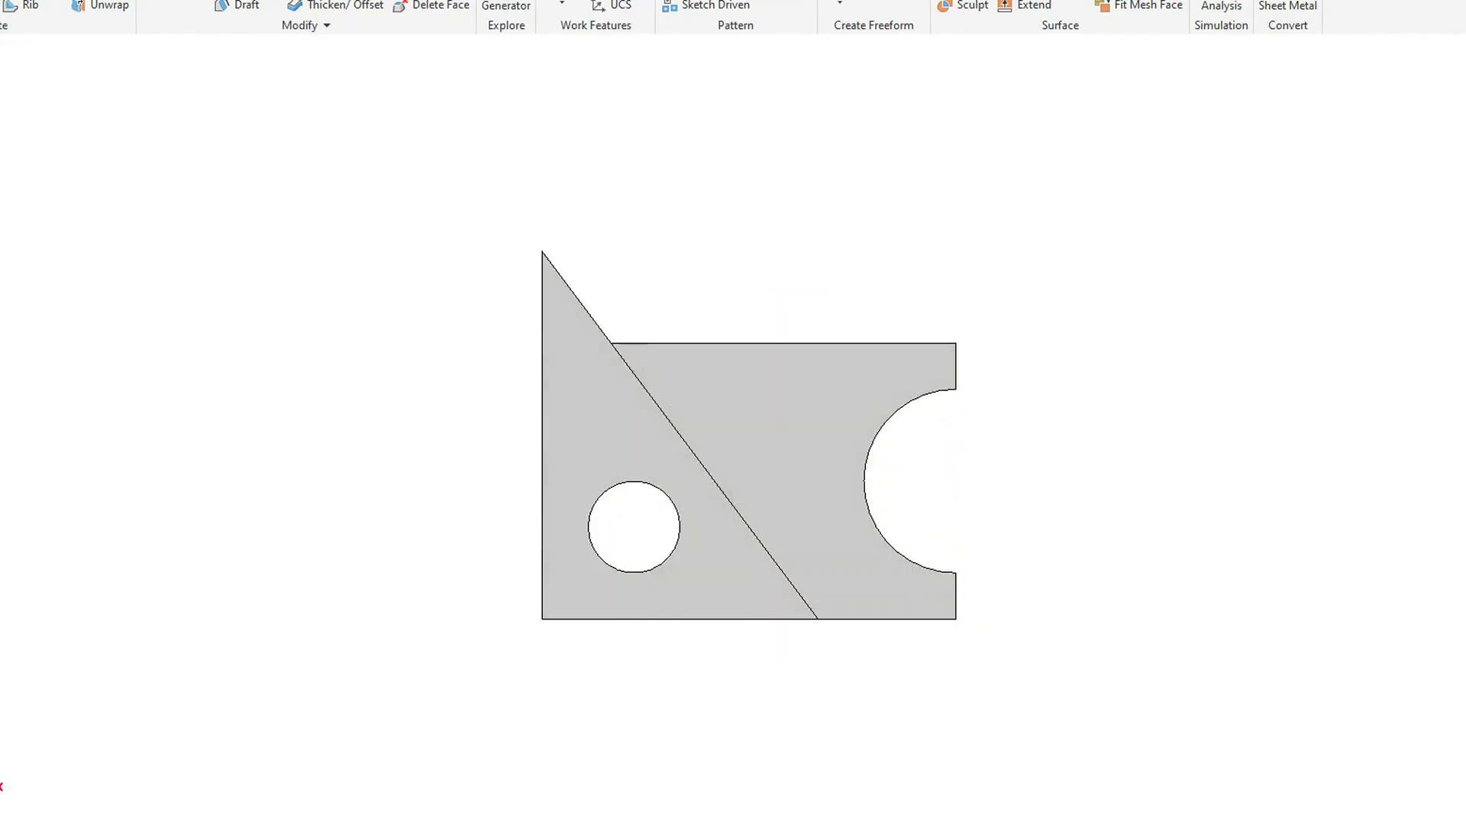
key(F5)
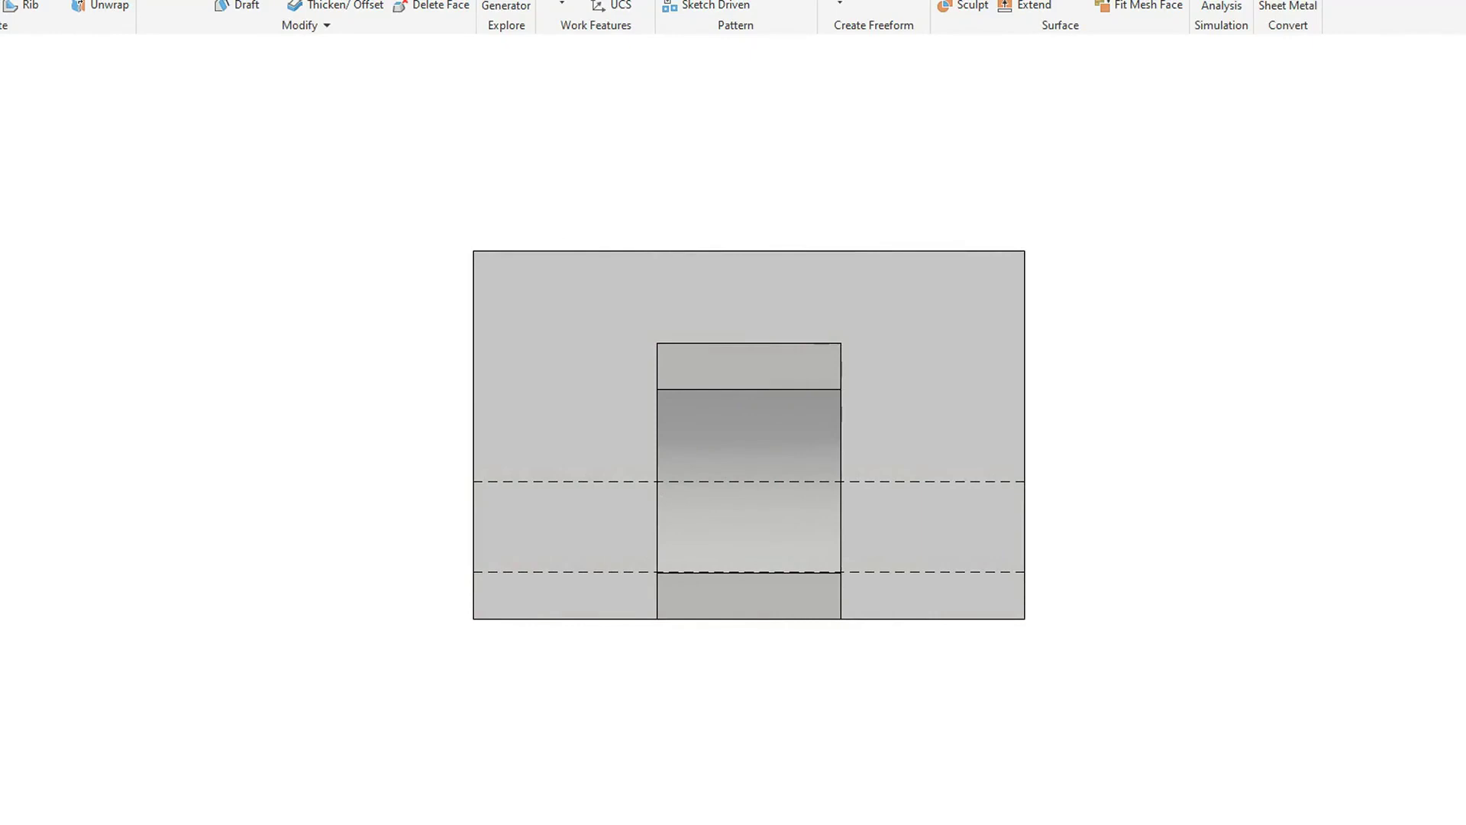
key(F5)
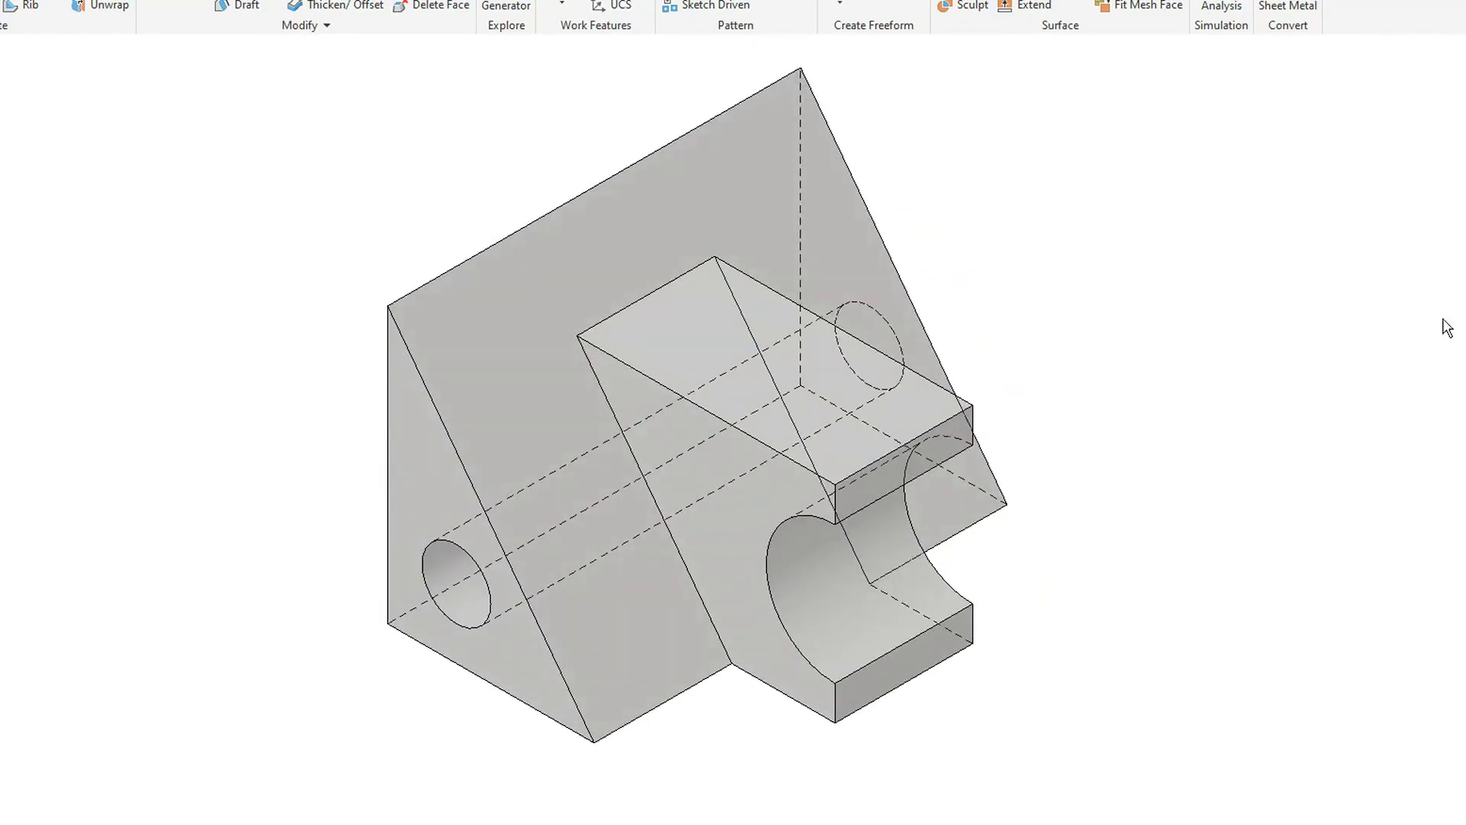
- Open the part with the raised triangular ridge, examine its front and side views, and dismiss the antivirus notification
click(301, 822)
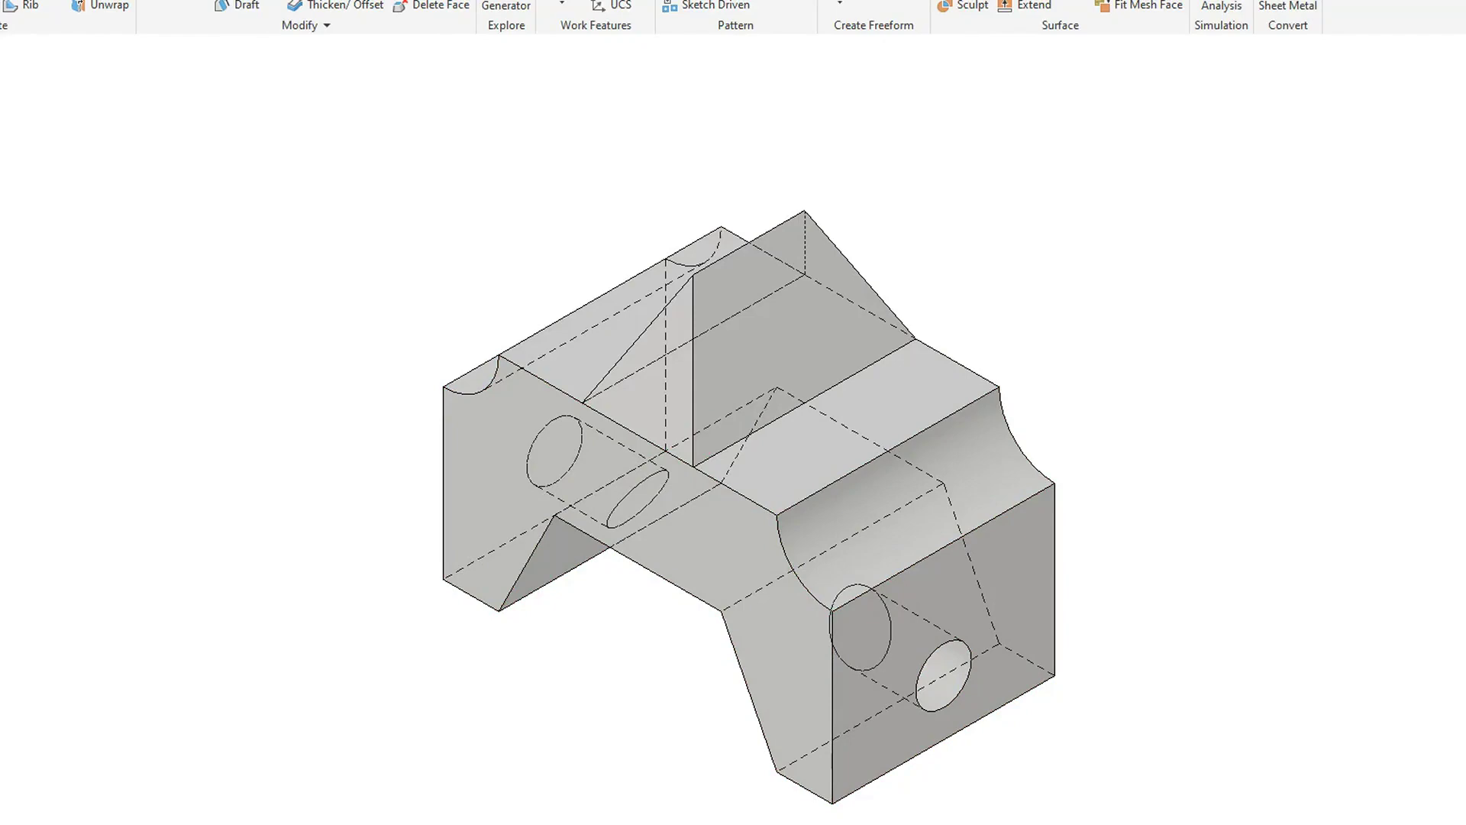
key(F5)
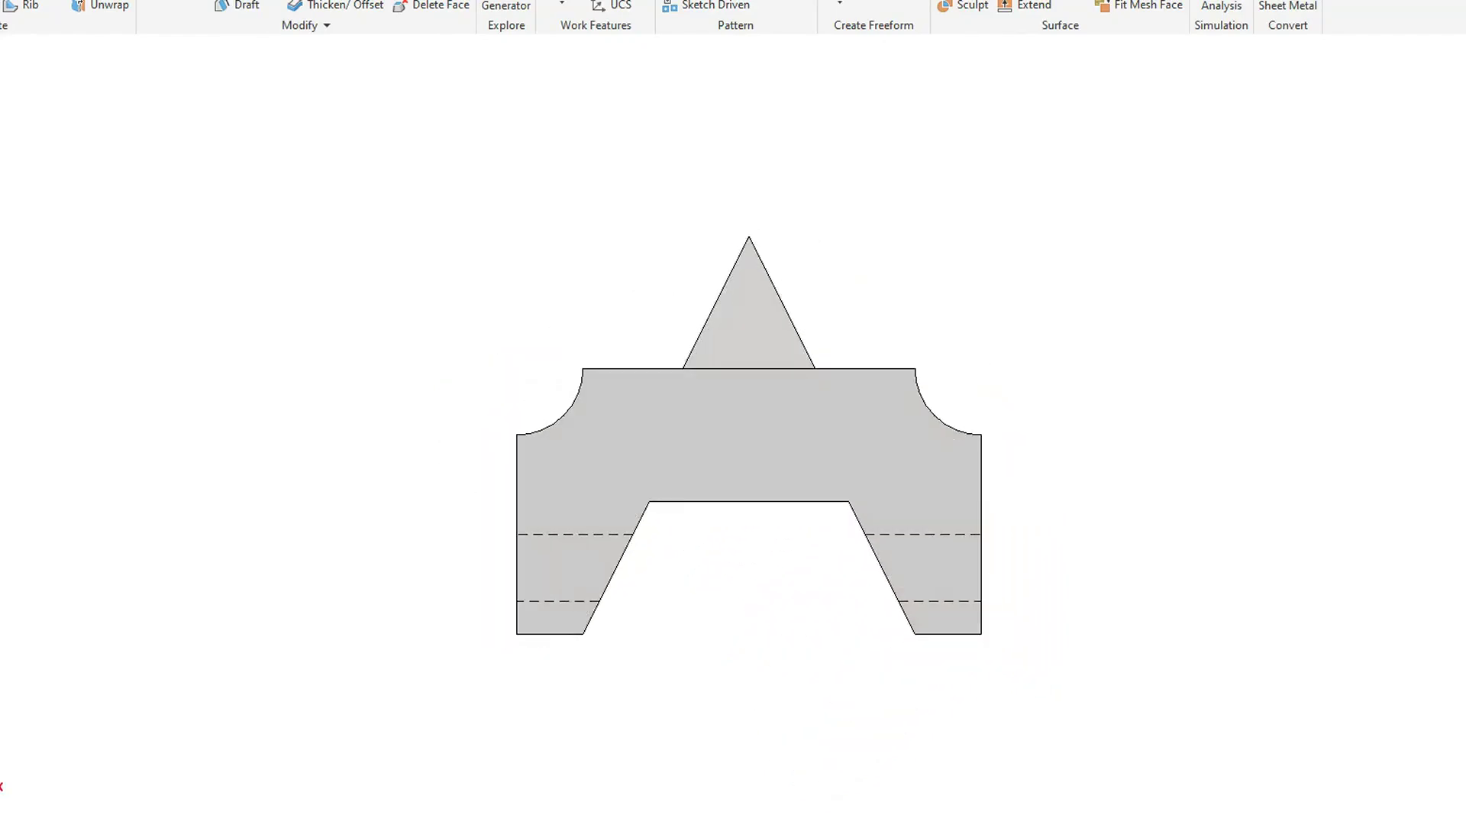
key(F5)
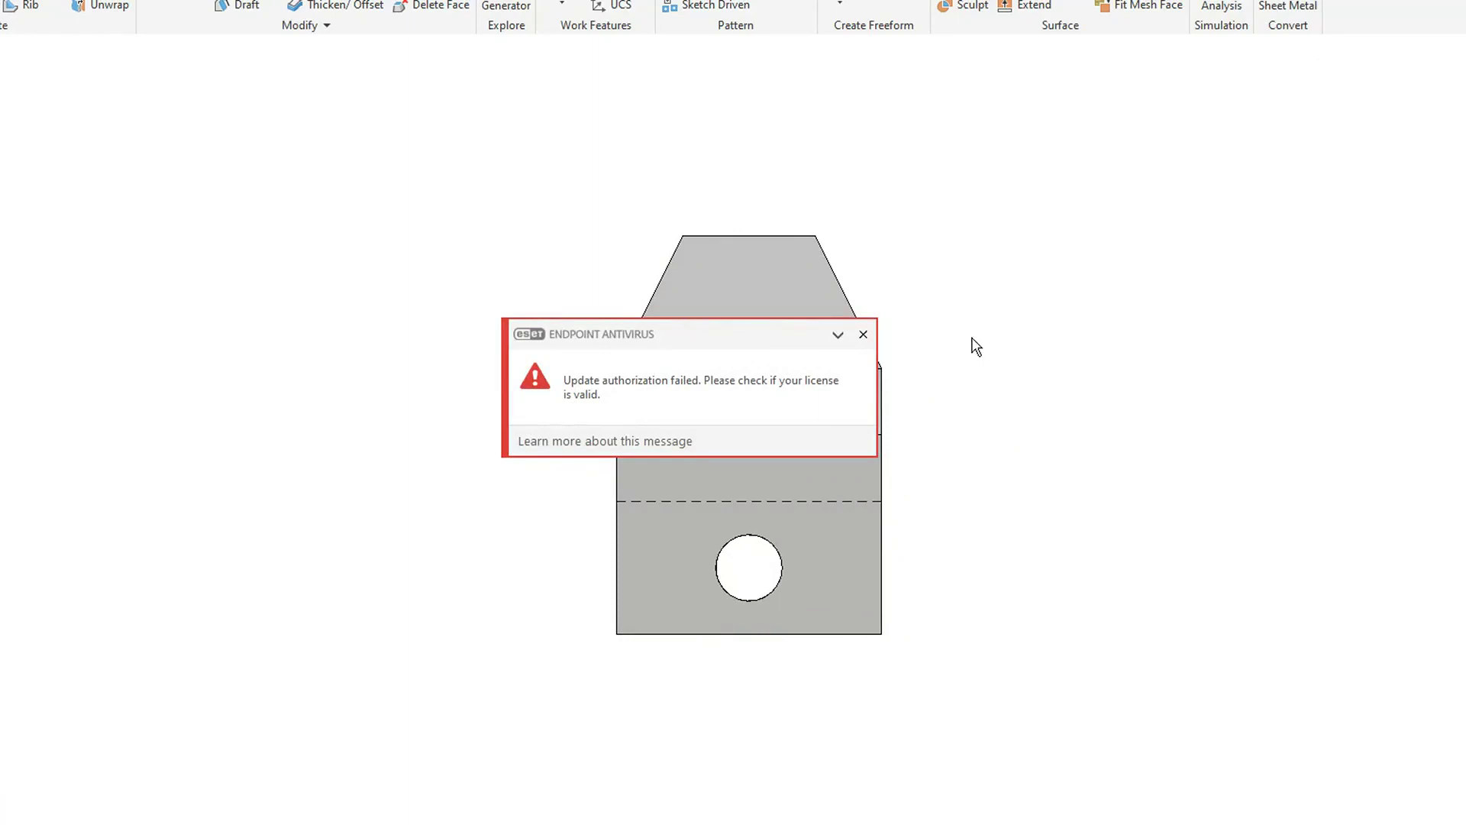
click(865, 335)
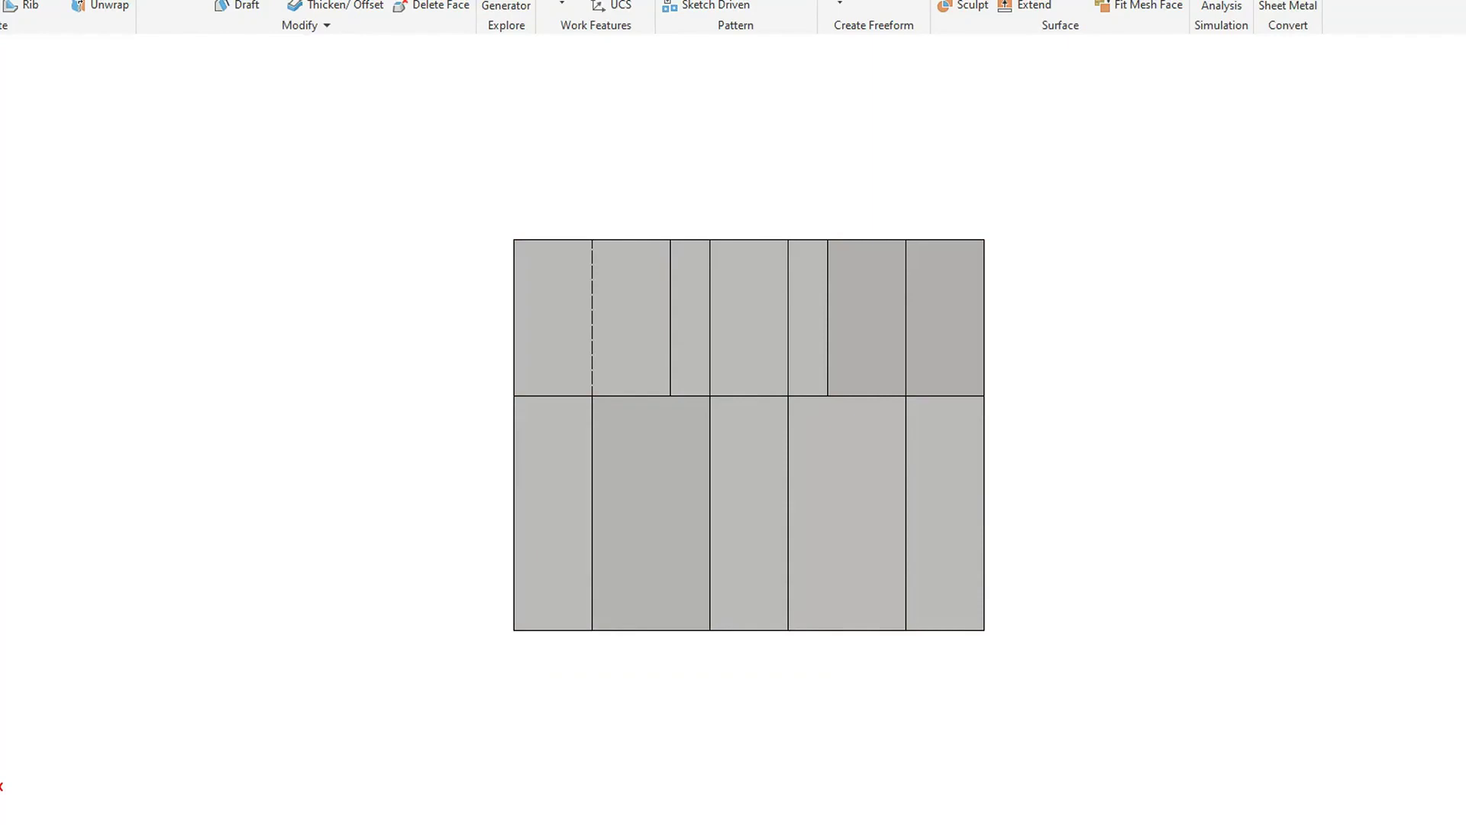
- Compare the top, front and side views of the stepped block with the eight-sided opening
key(F5)
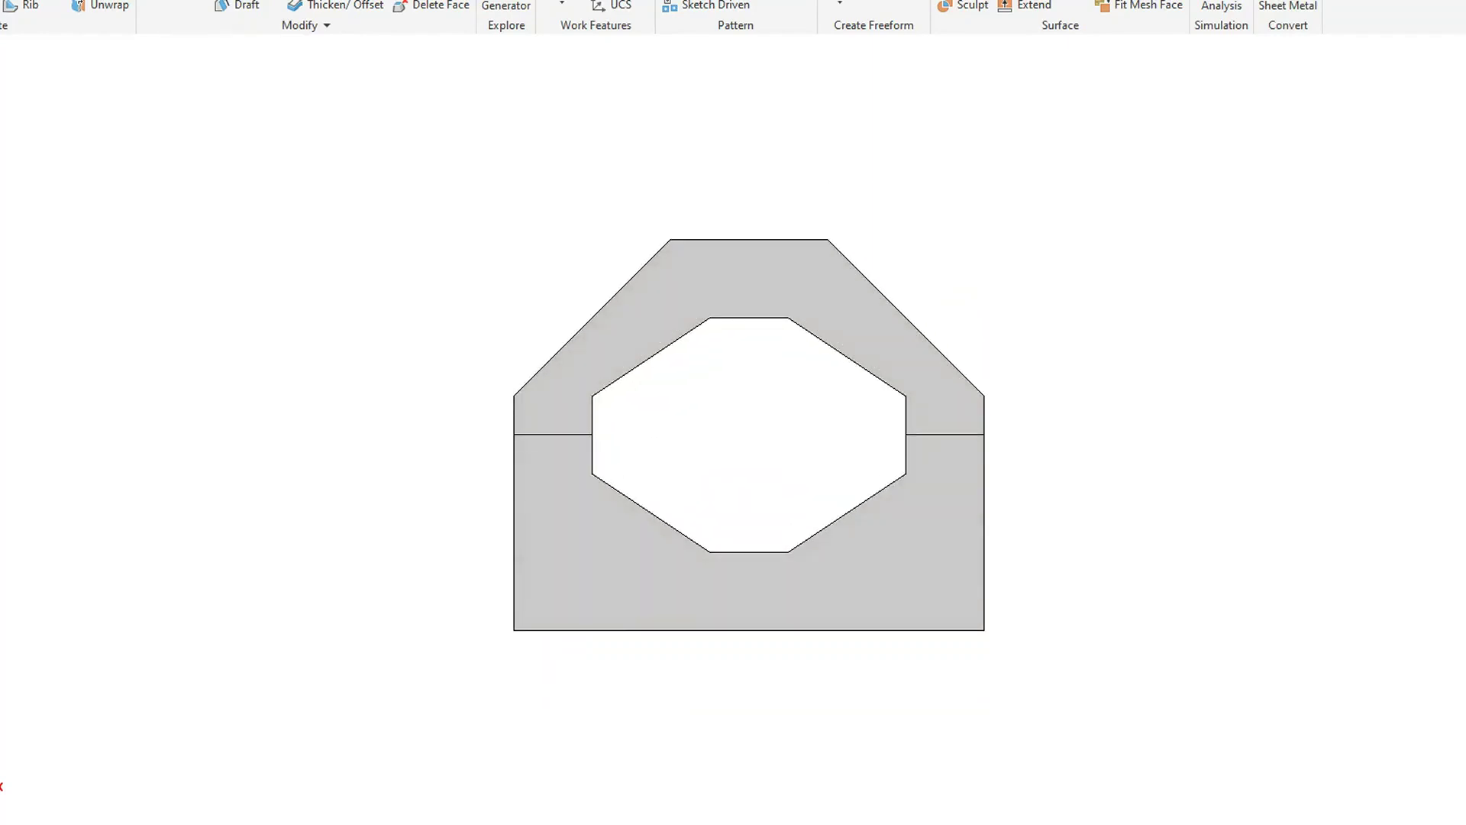
key(F5)
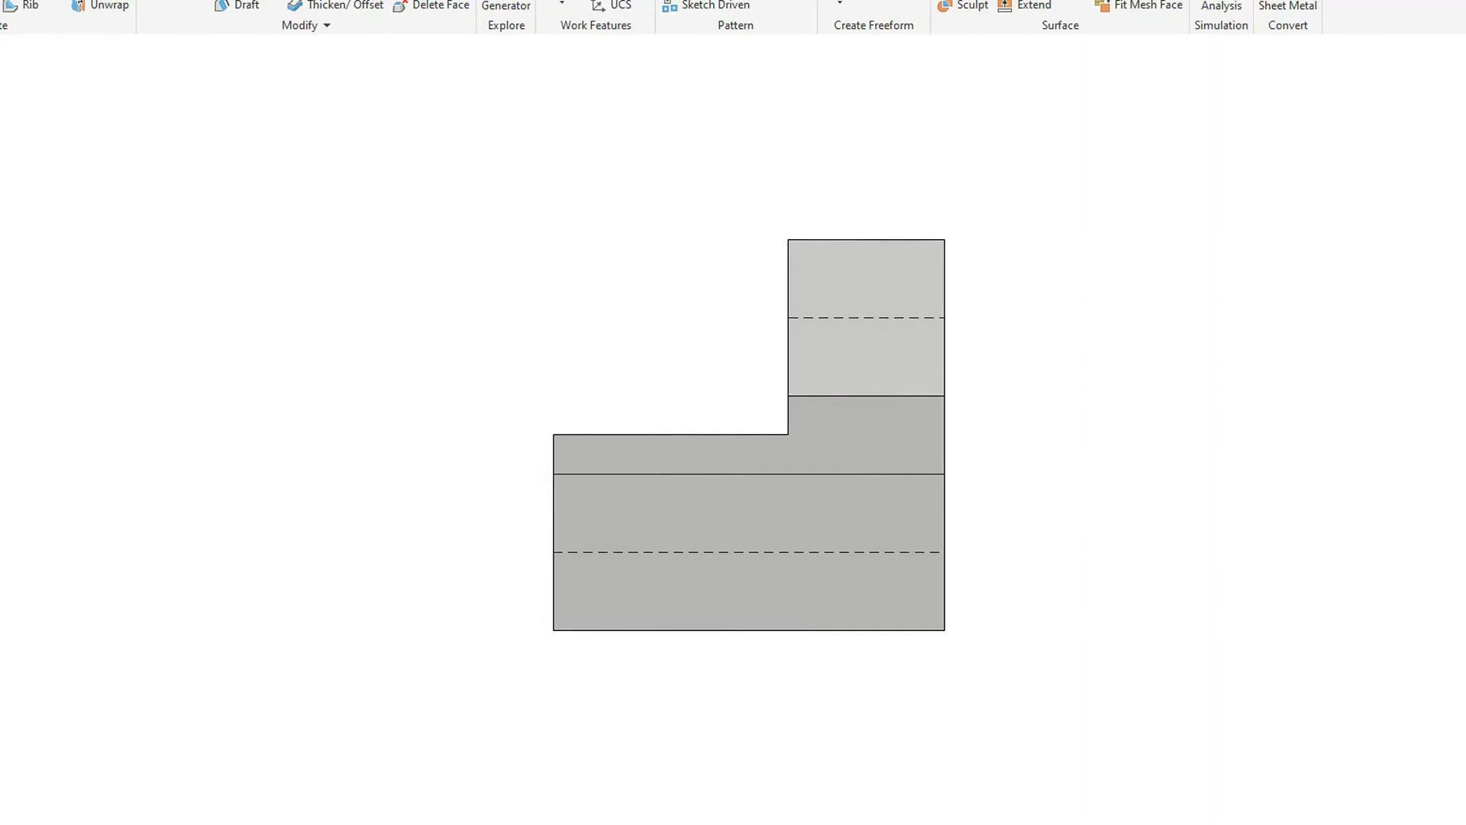
key(F5)
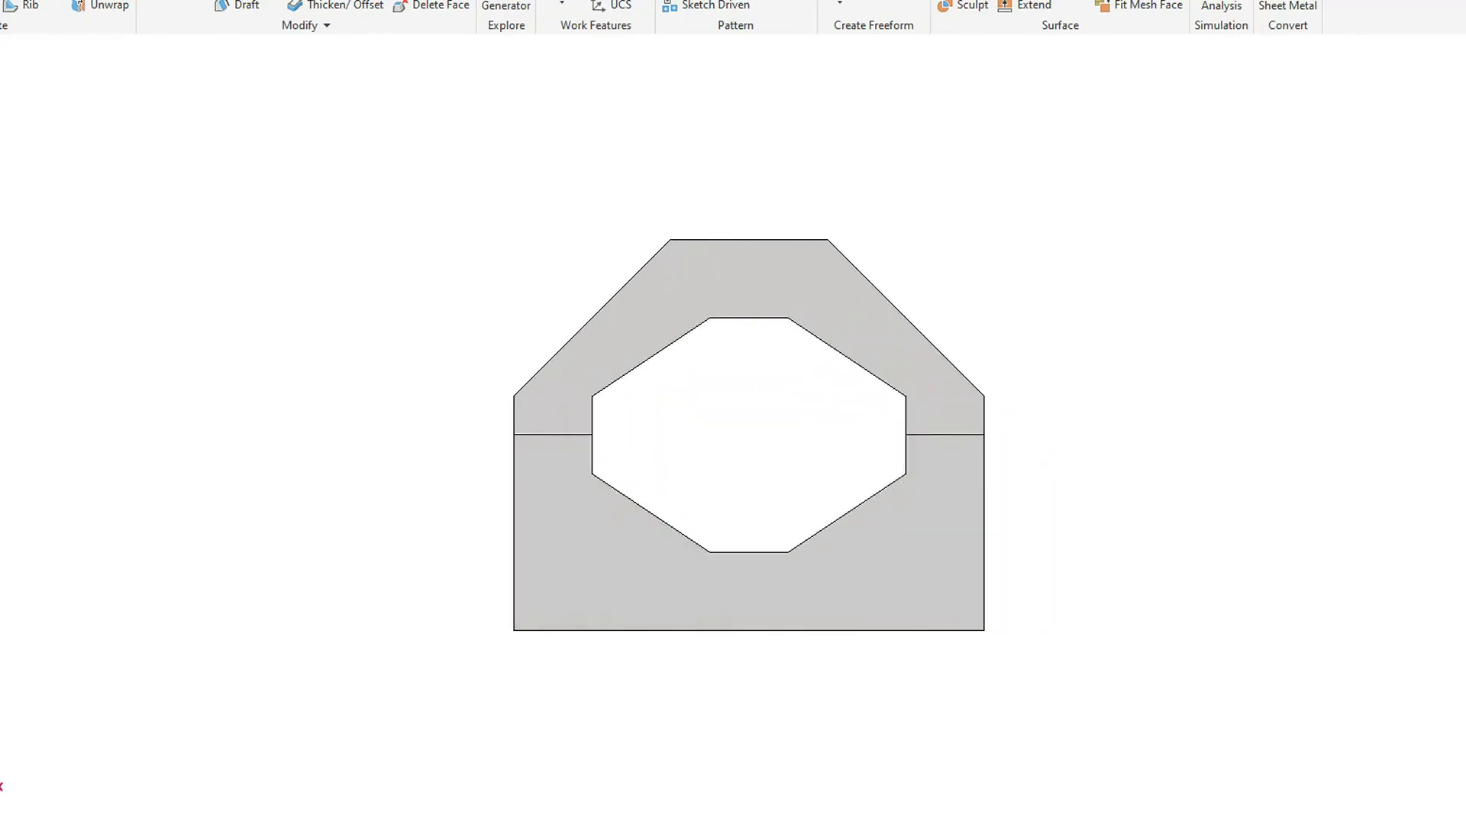
- Compare the top view of the stepped block with the eight-sided opening to its isometric view
key(F5)
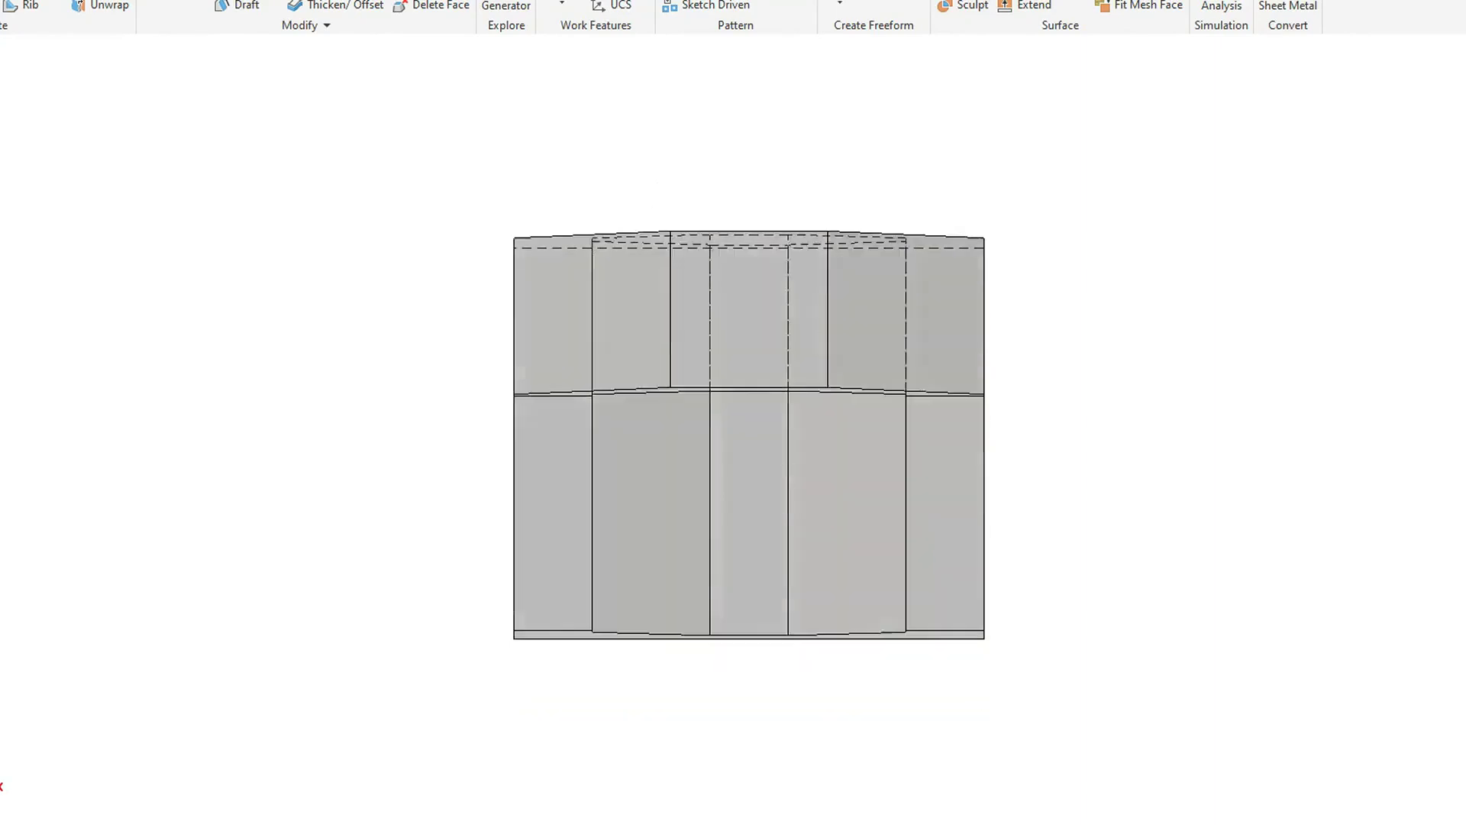
key(F6)
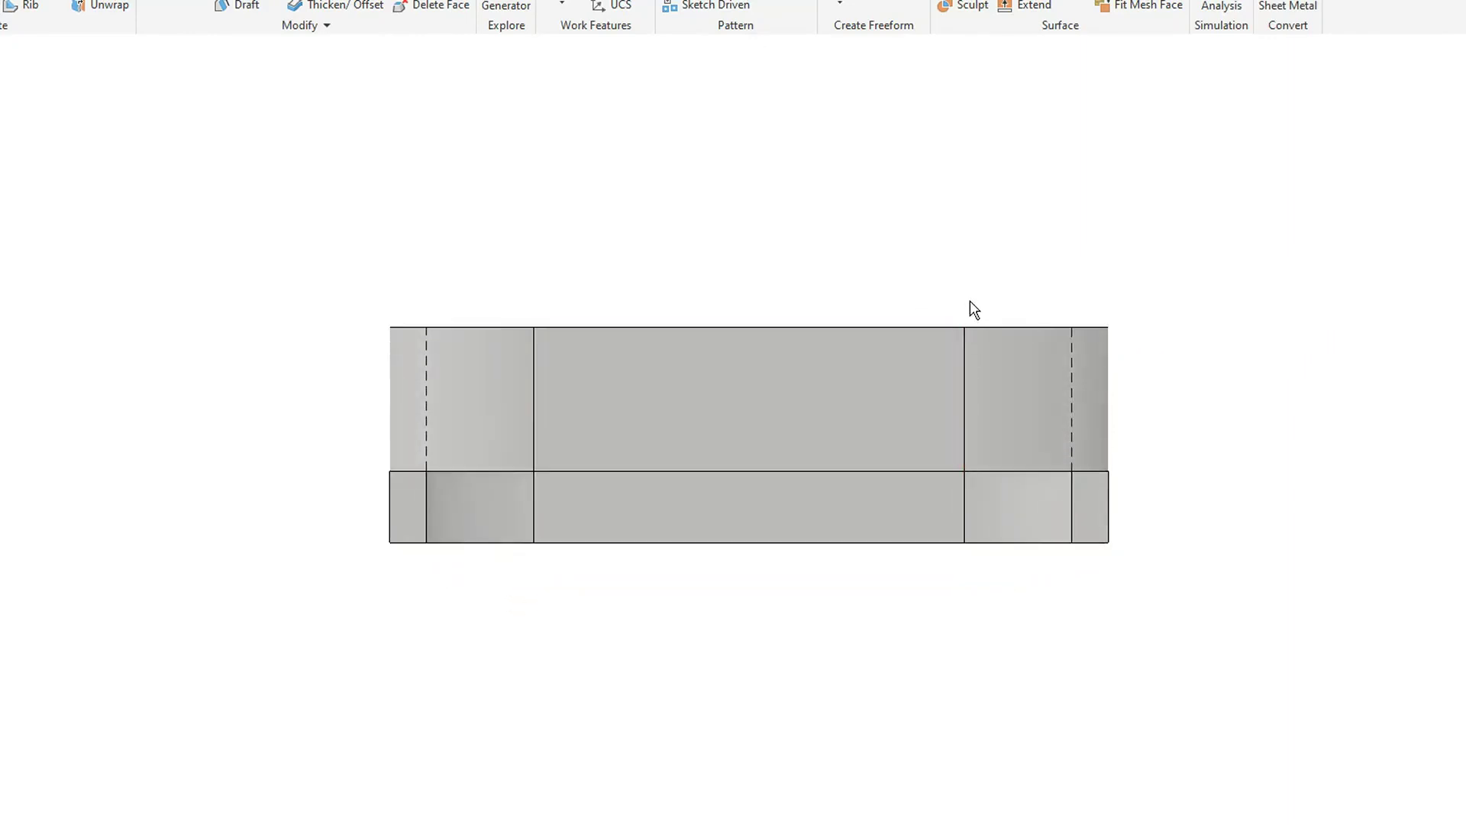
- Examine the stepped part with the rounded ends in its side and isometric views
click(519, 398)
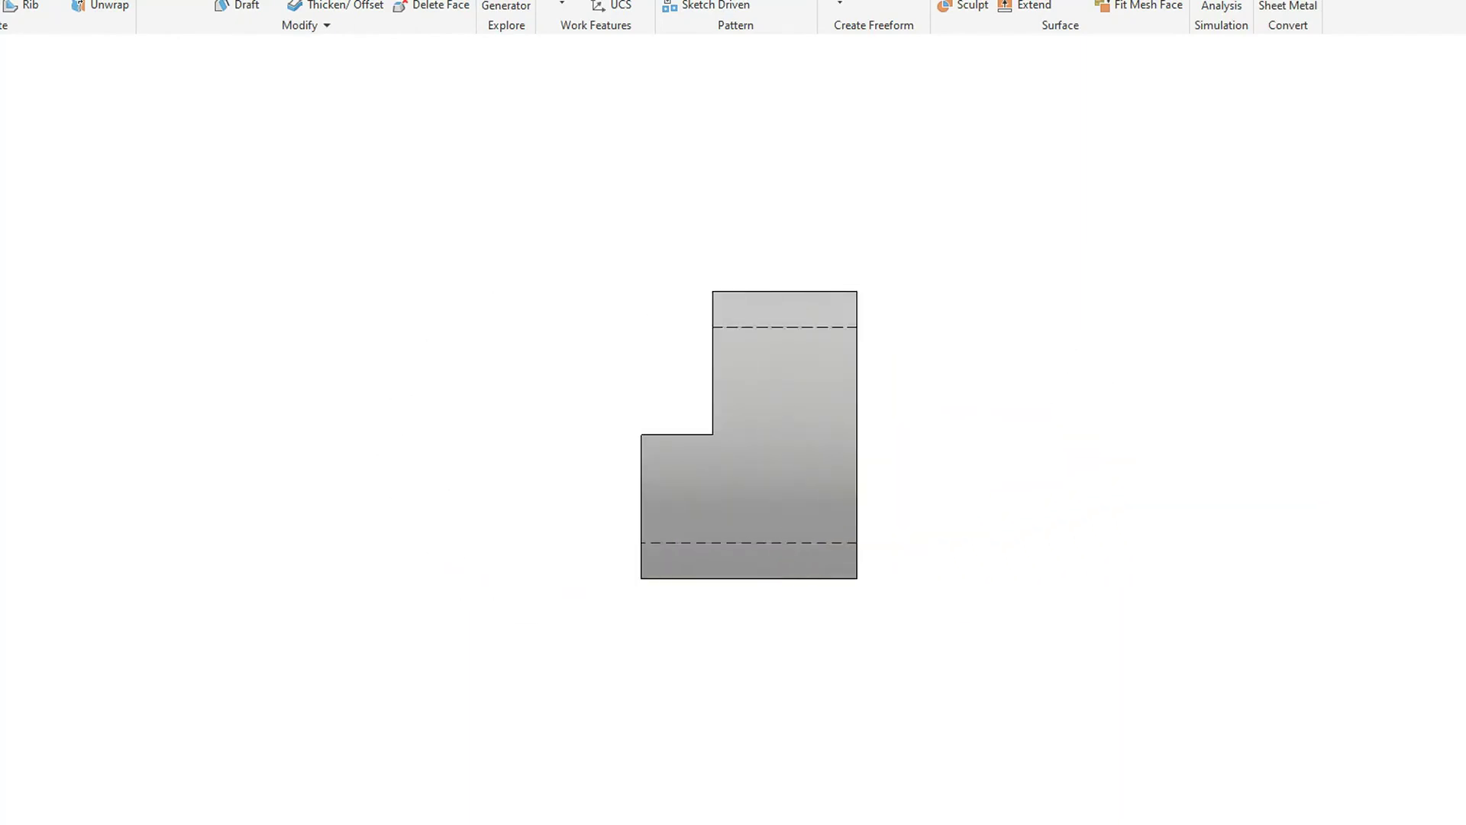
key(F6)
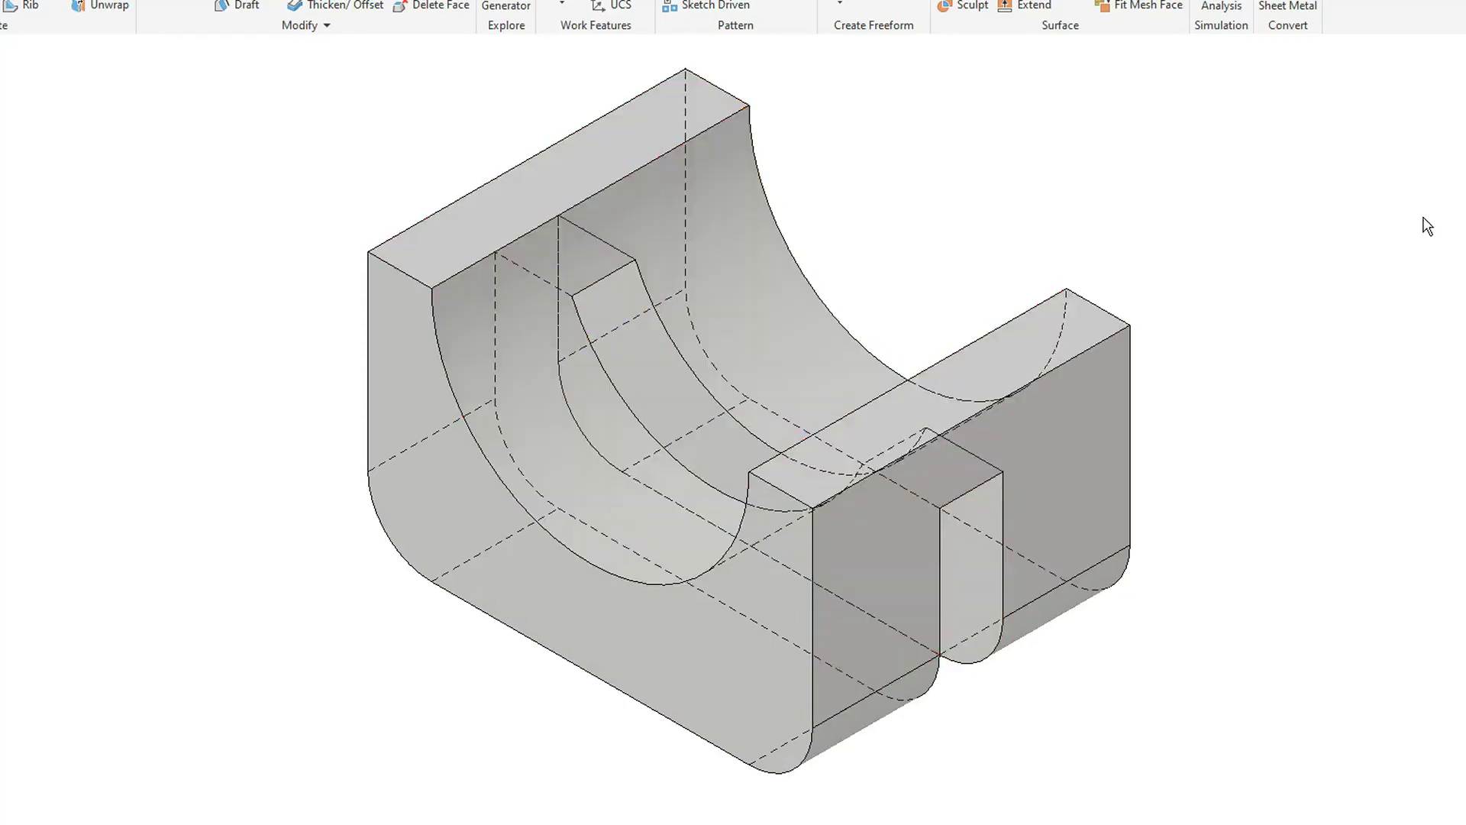
- Compare the front, top and isometric views of the U-shaped block with the semicircular cut-out and the slot across its underside
key(F5)
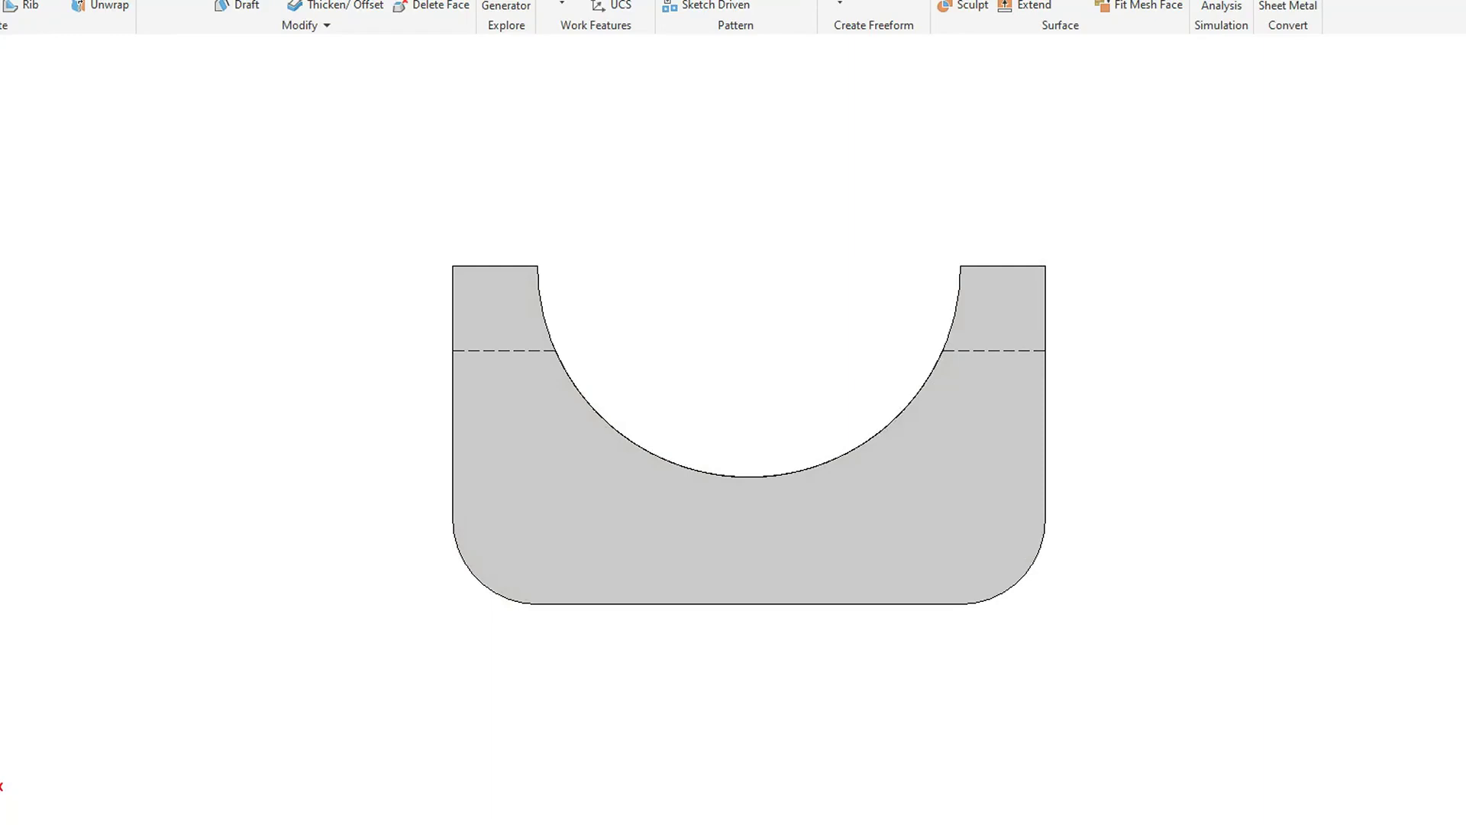
key(F5)
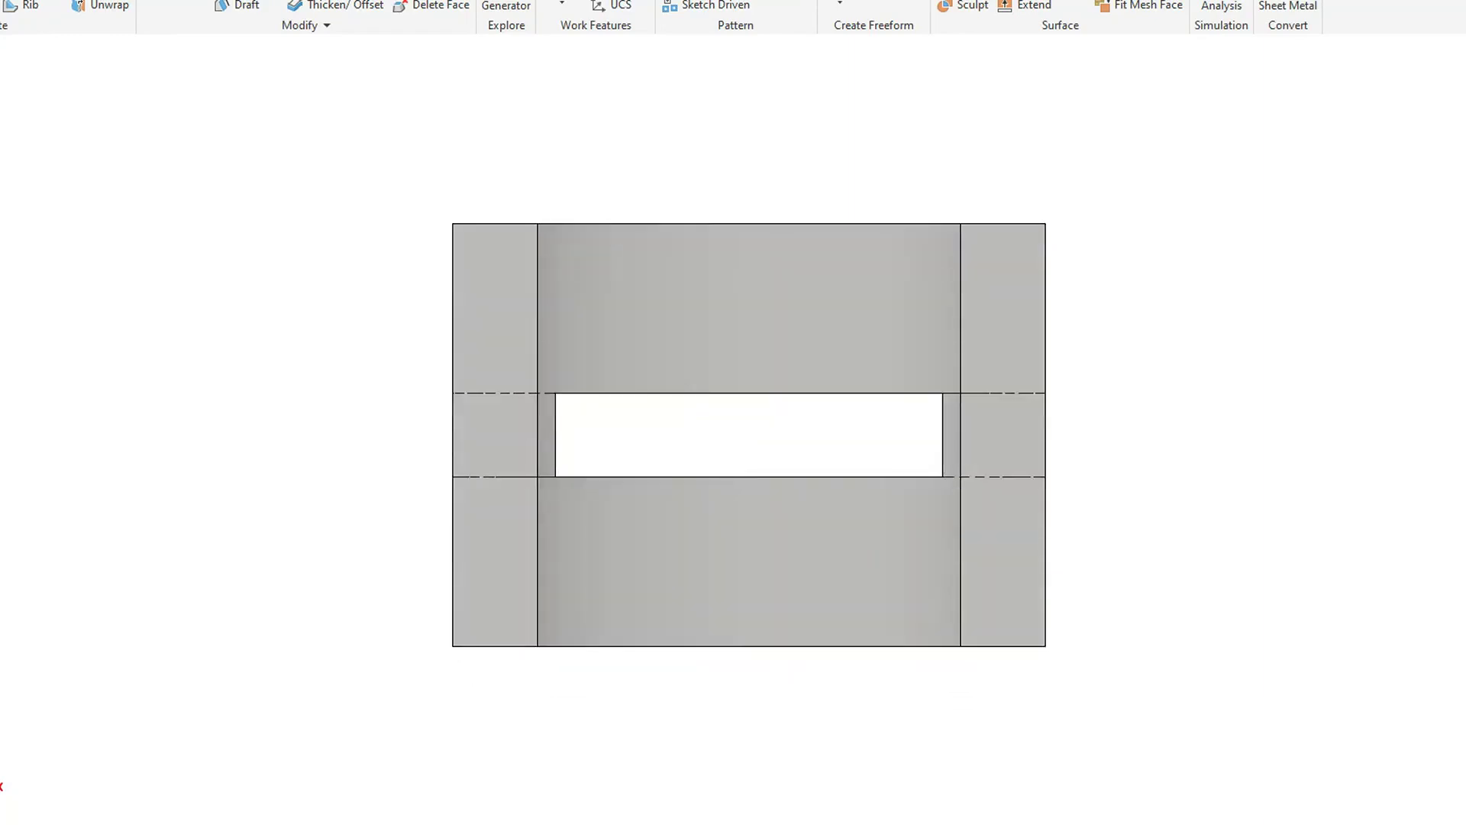
key(F5)
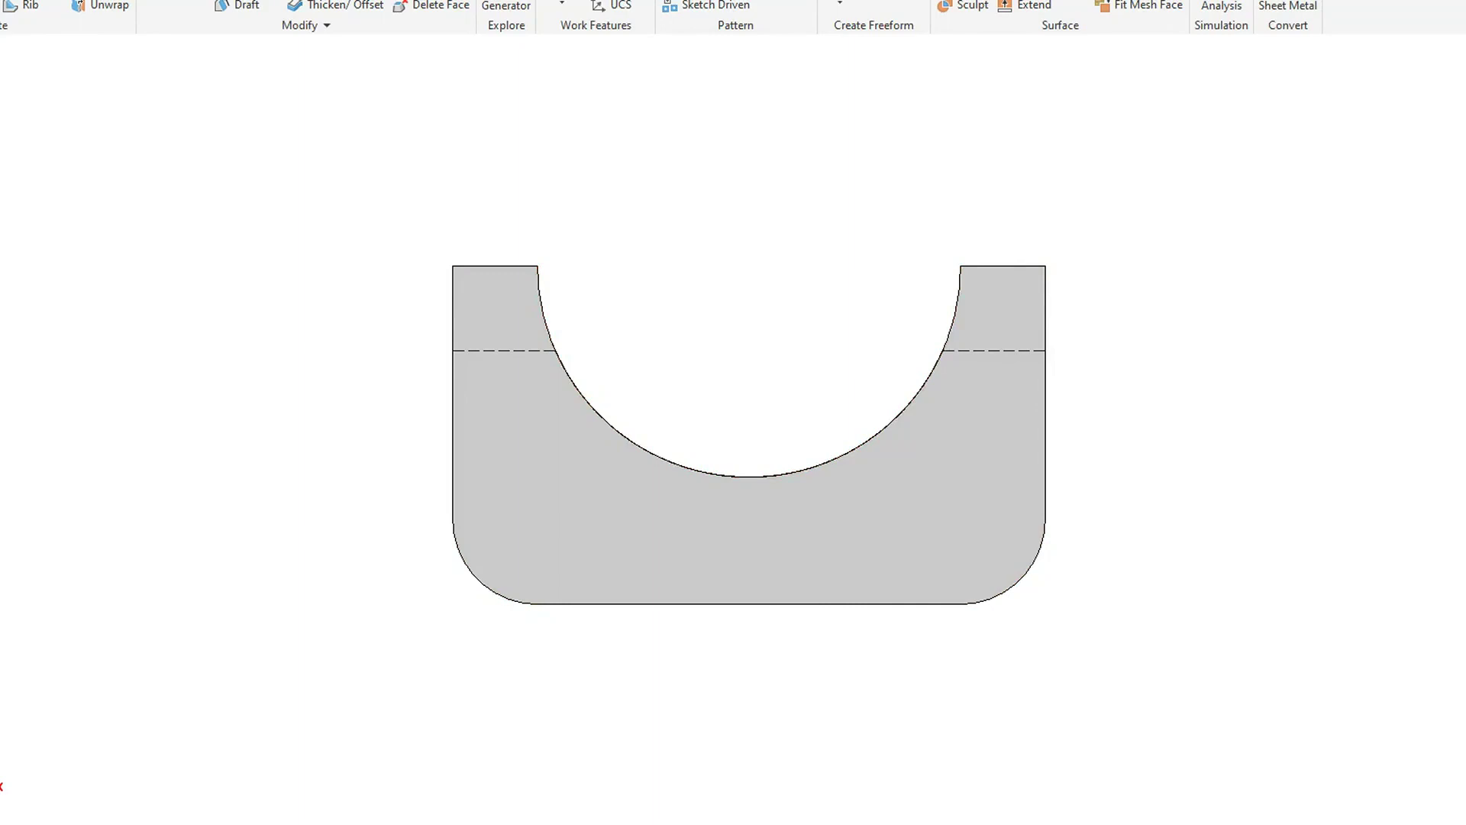
key(F5)
key(F6)
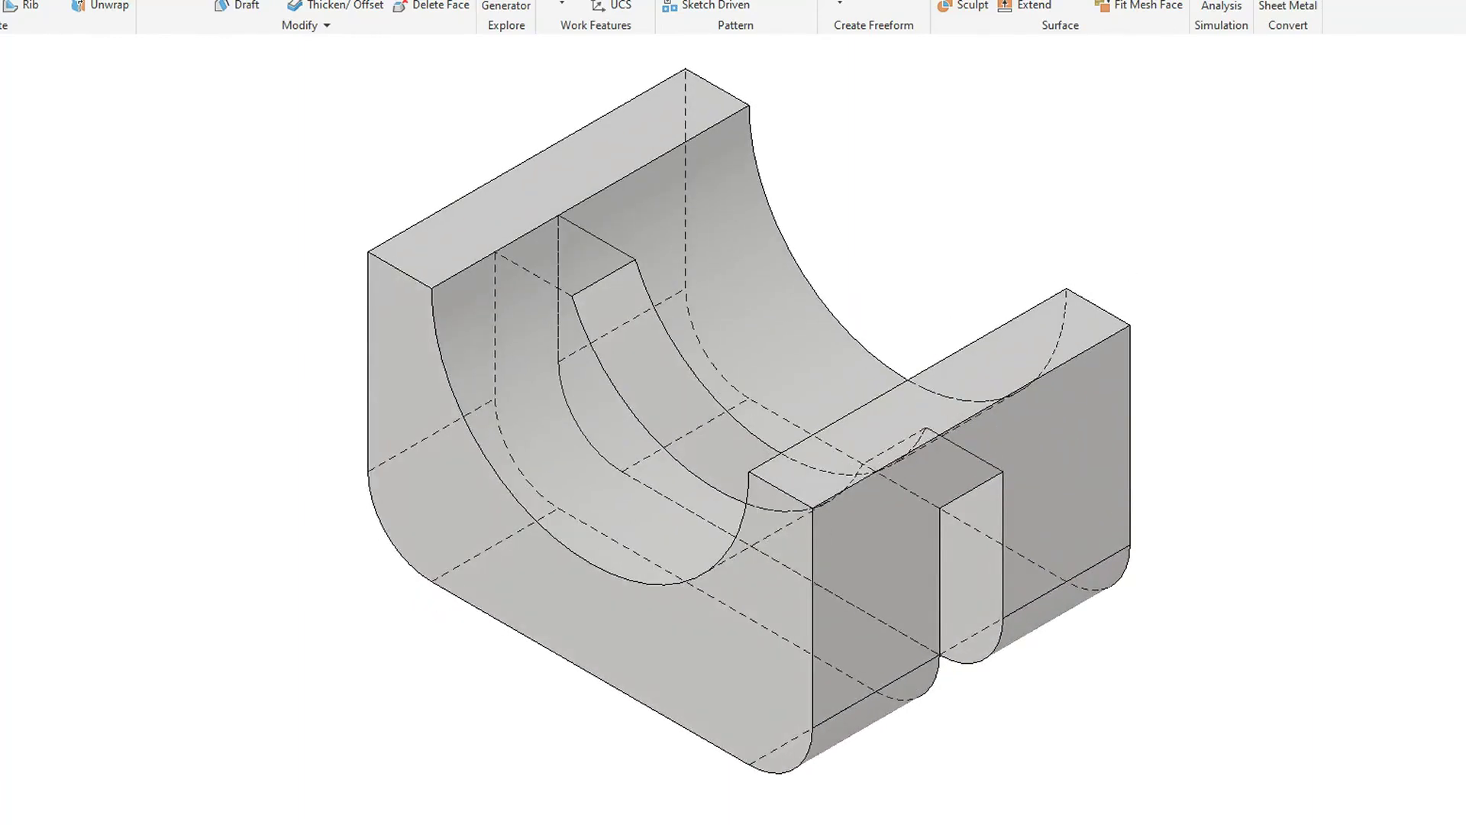